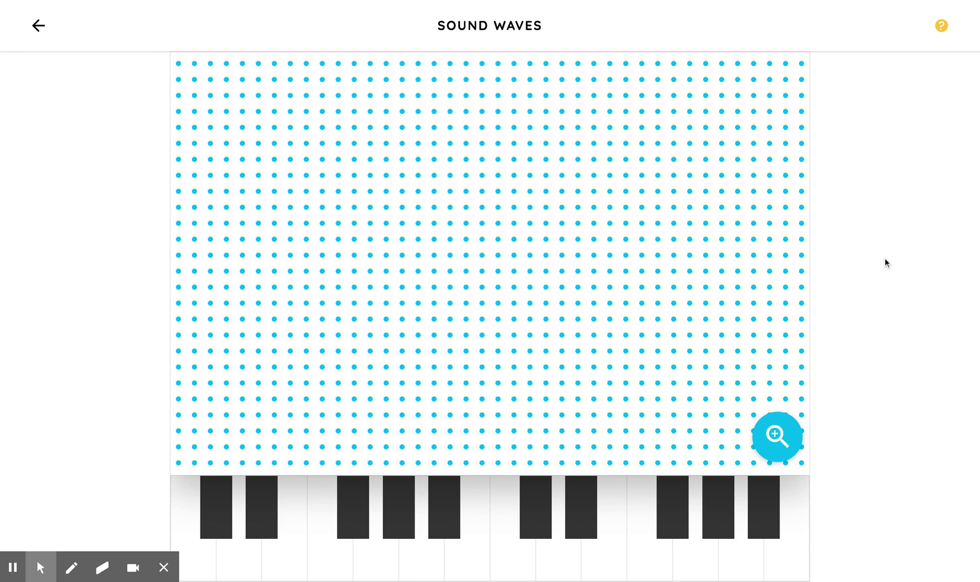
Step: Magnify the molecules, play low and higher piano notes to trace their waves, then show the About page
click(776, 445)
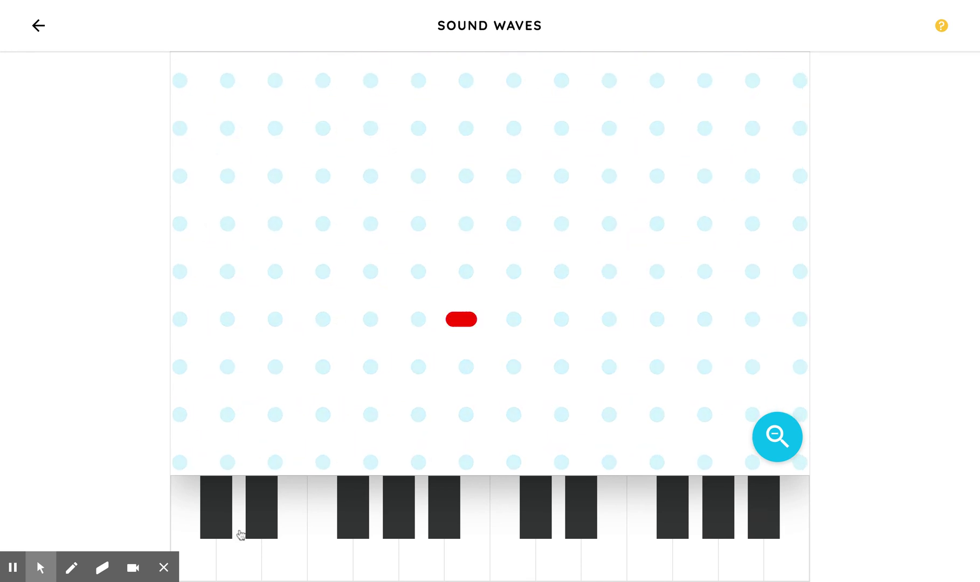
click(201, 550)
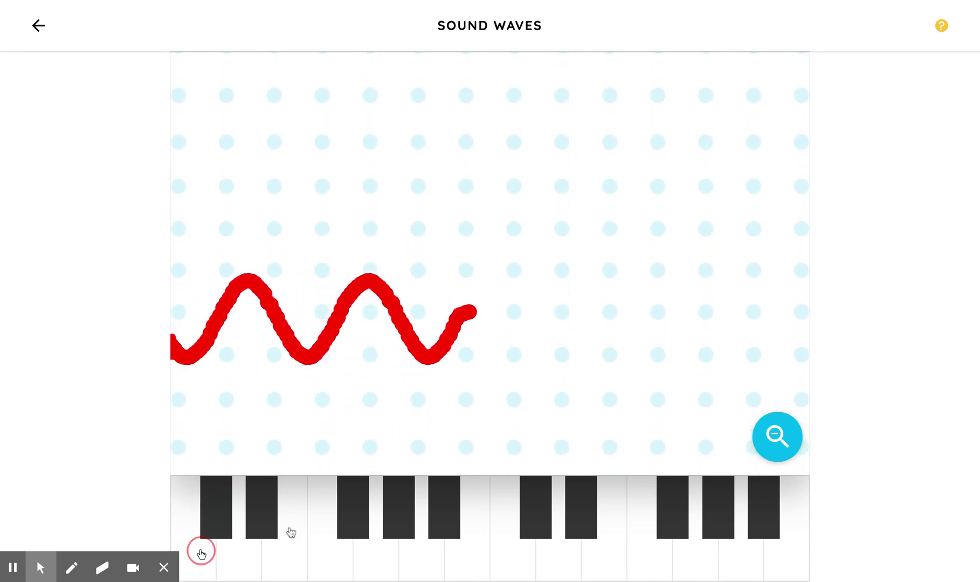
click(502, 543)
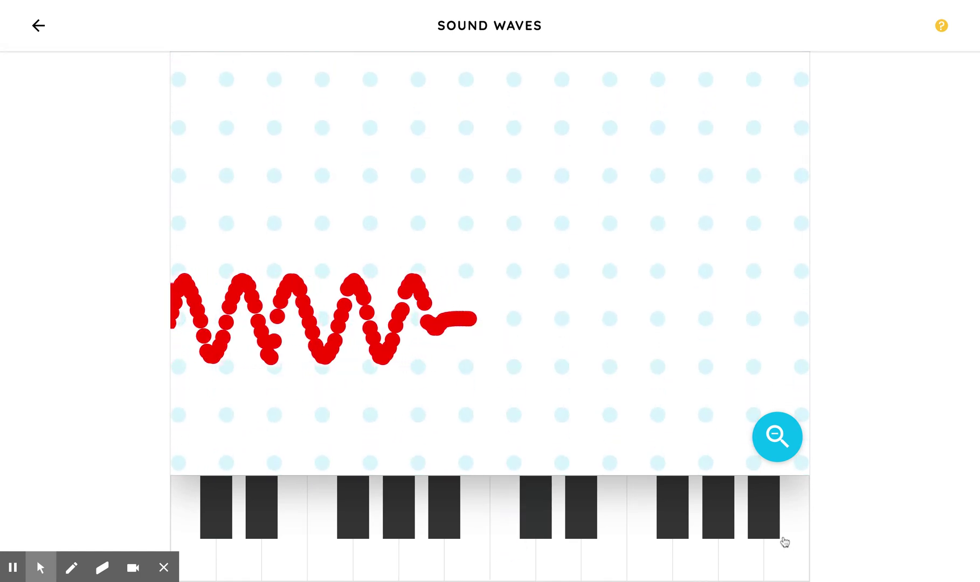
click(740, 549)
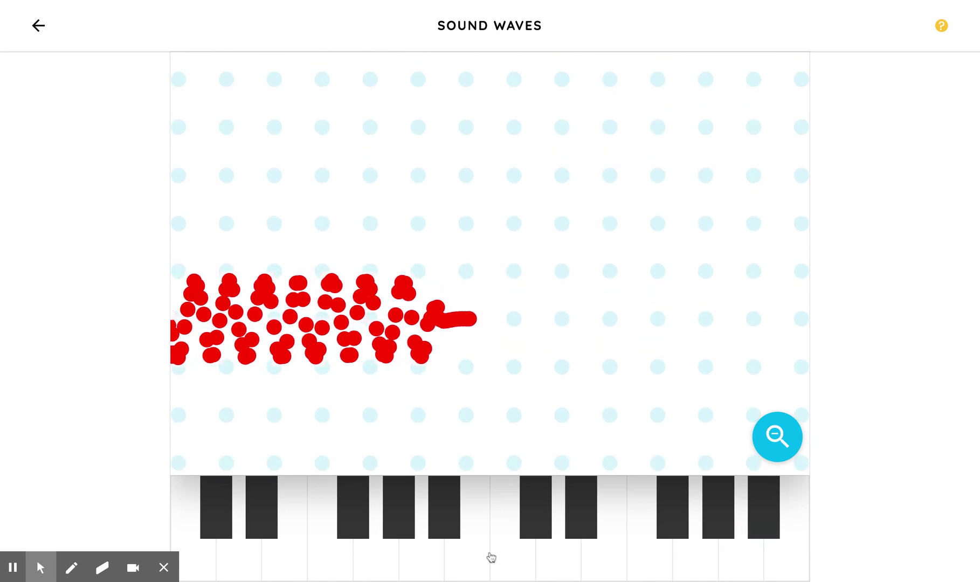
click(202, 558)
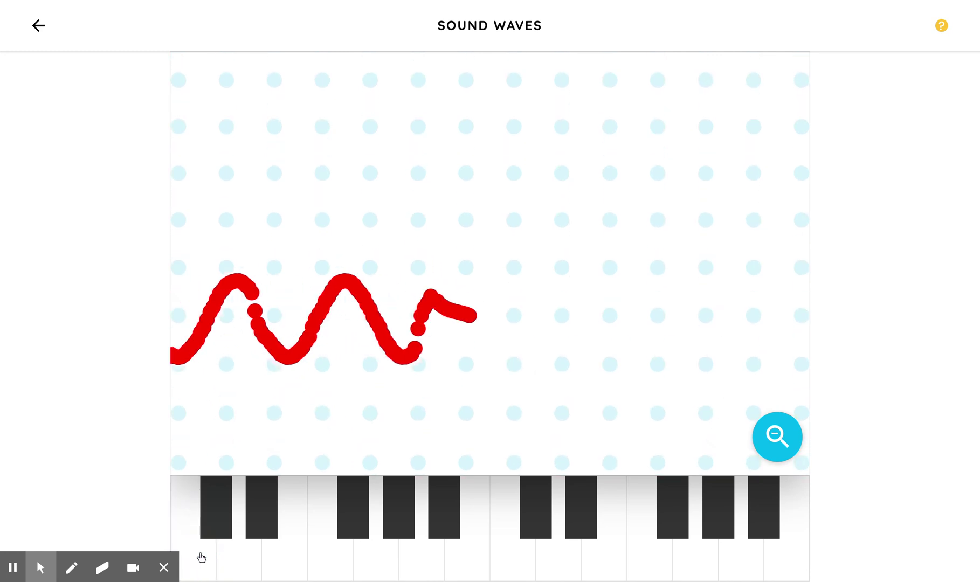
click(944, 28)
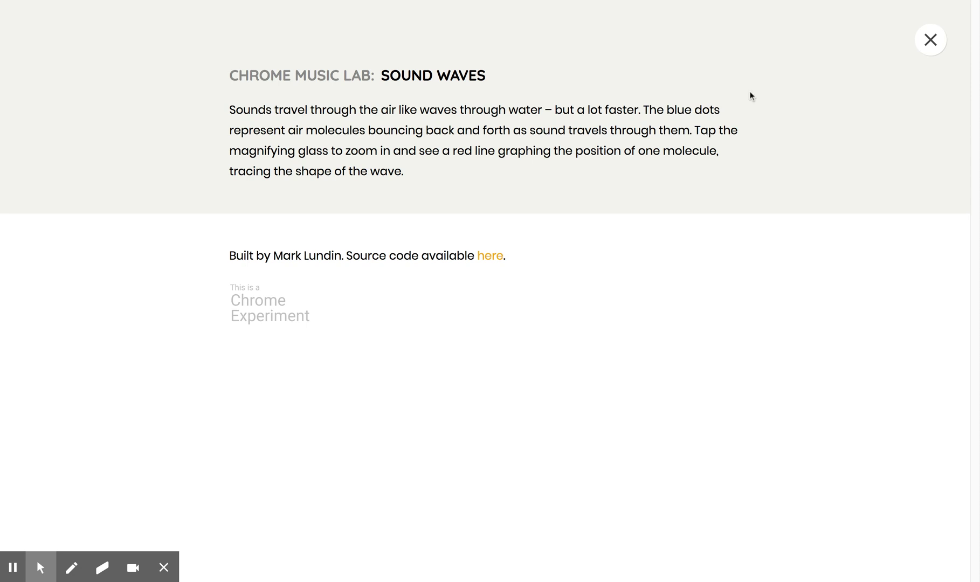
Step: Close the Sound Waves About overlay to return to the magnified red wave view
click(930, 40)
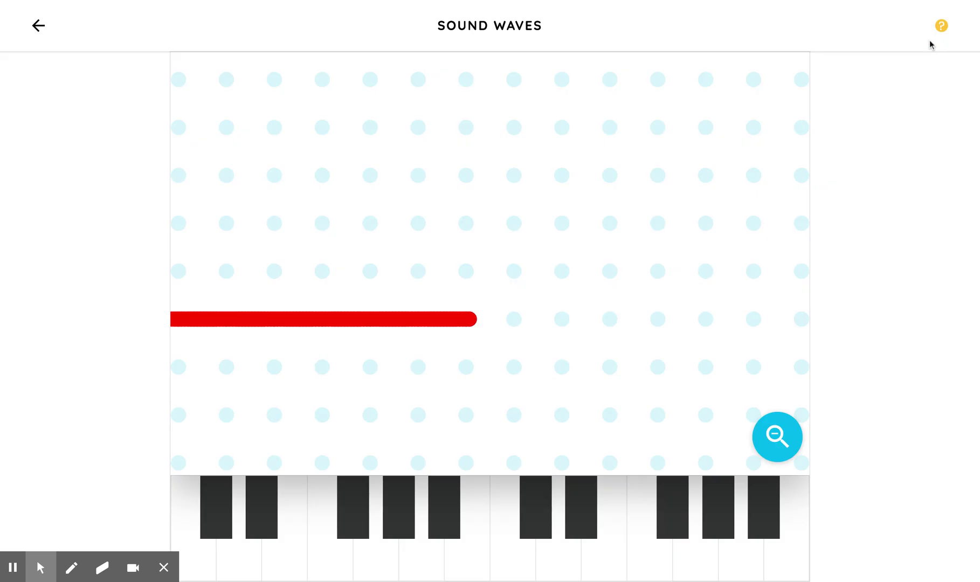
Step: Zoom out to the full molecule field, play the lowest and highest notes, then zoom back in
click(763, 439)
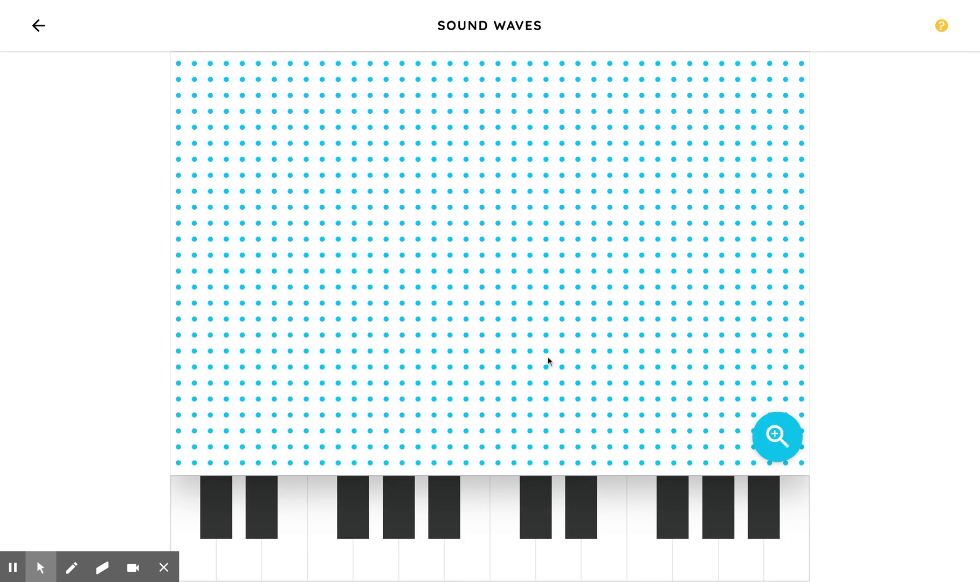
click(203, 552)
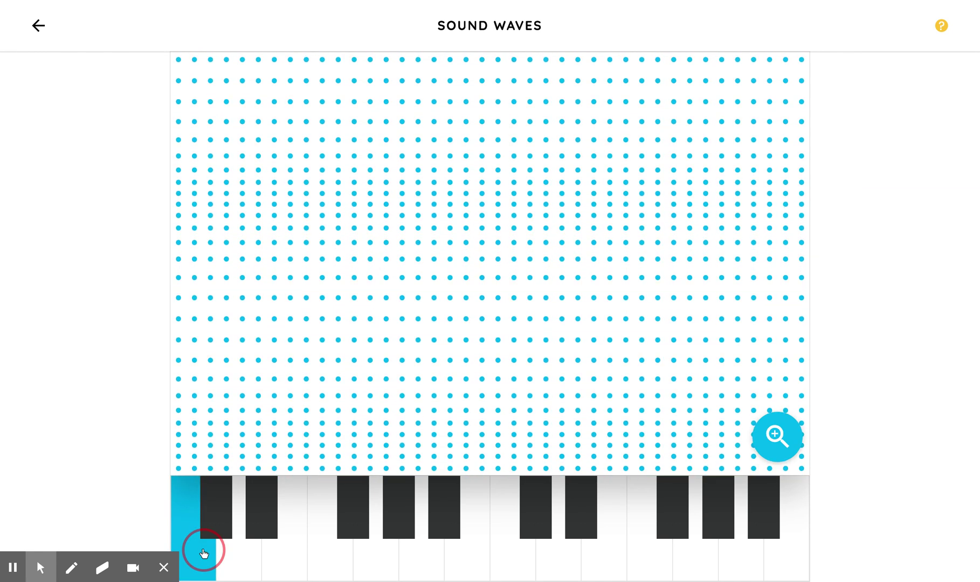
click(525, 538)
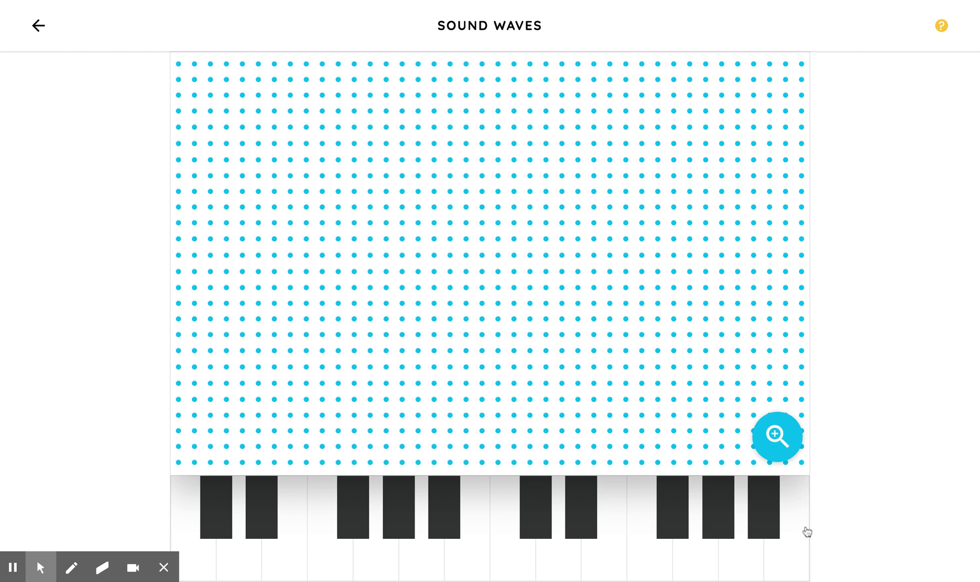
click(766, 527)
click(775, 436)
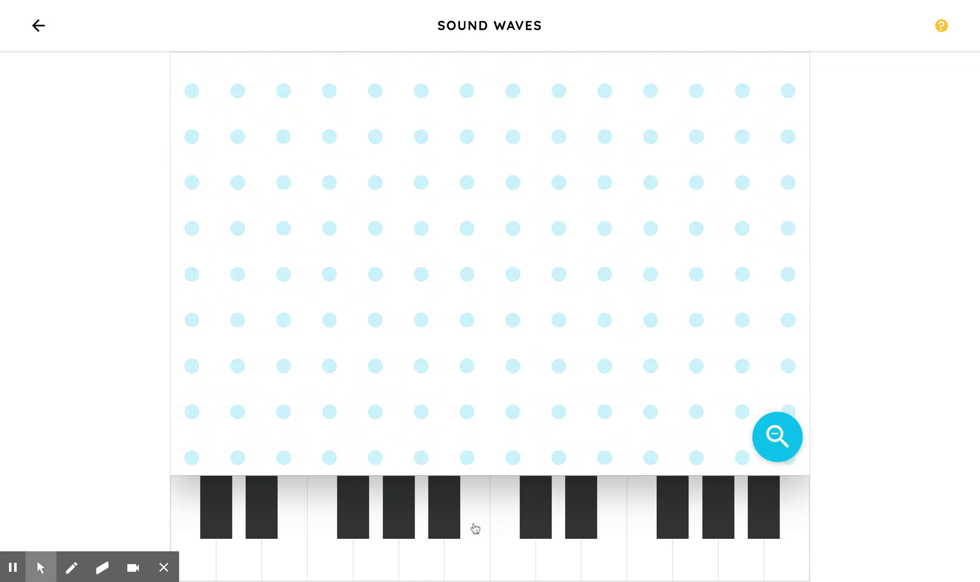
Step: Play a middle note, the lowest note, the first sharp and the next note, then return to the gallery
click(464, 549)
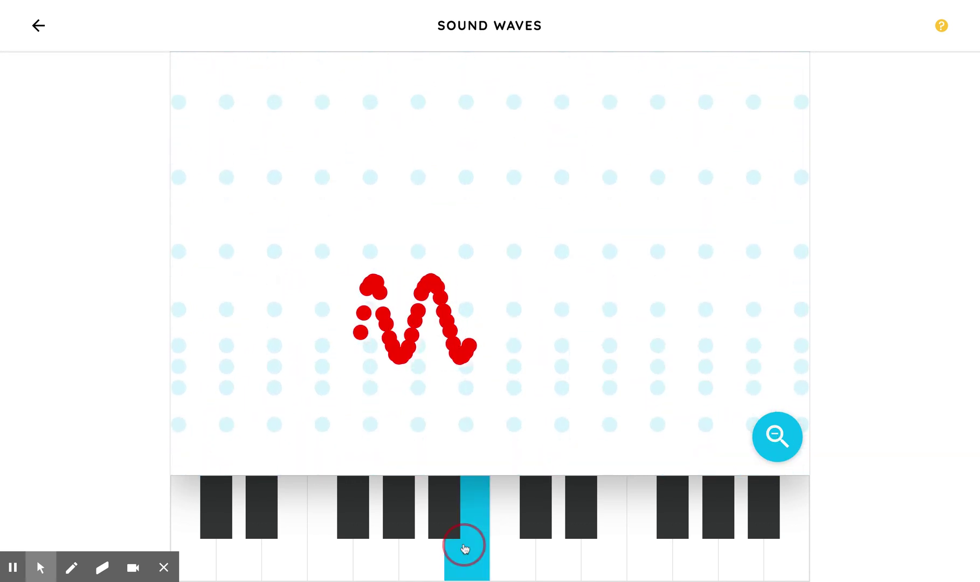
click(193, 546)
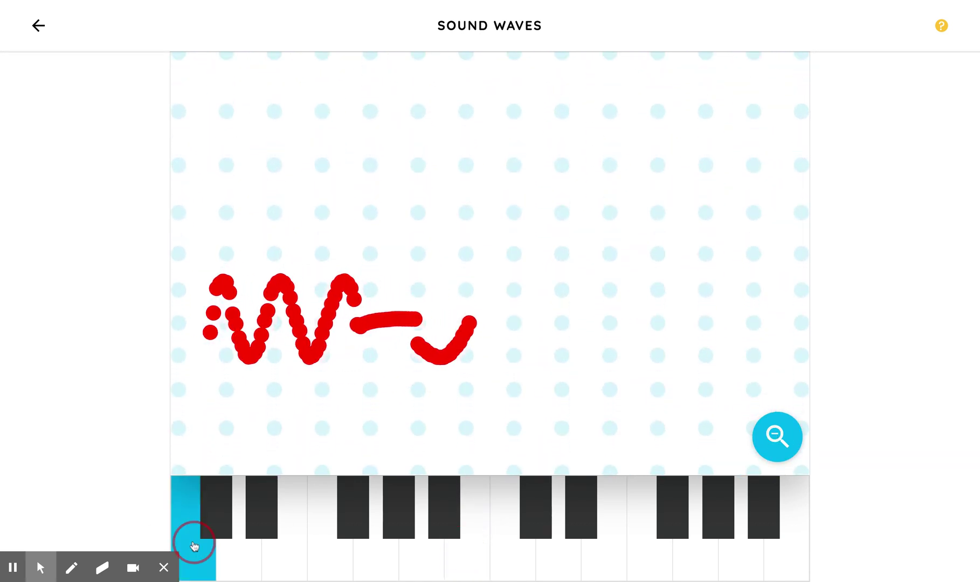
click(215, 510)
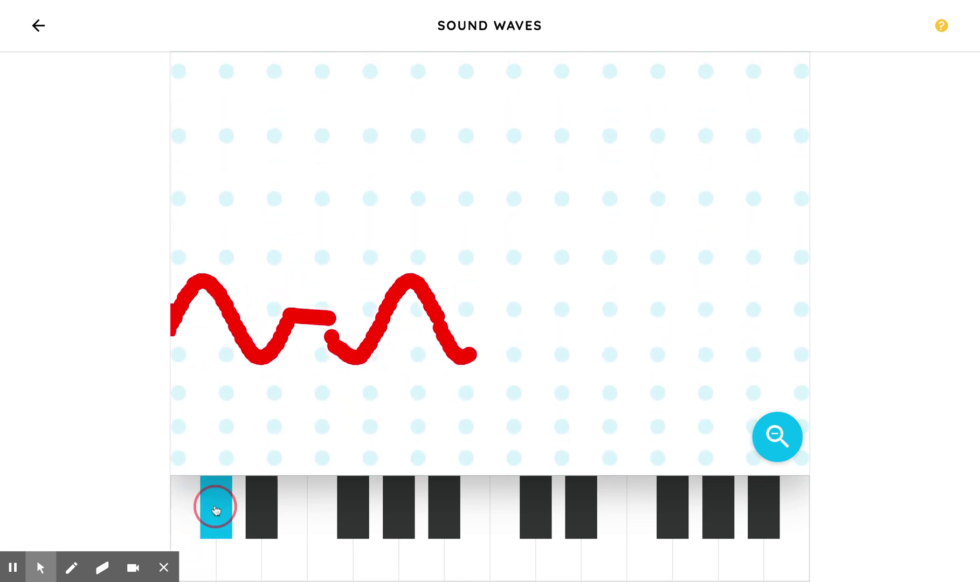
click(245, 564)
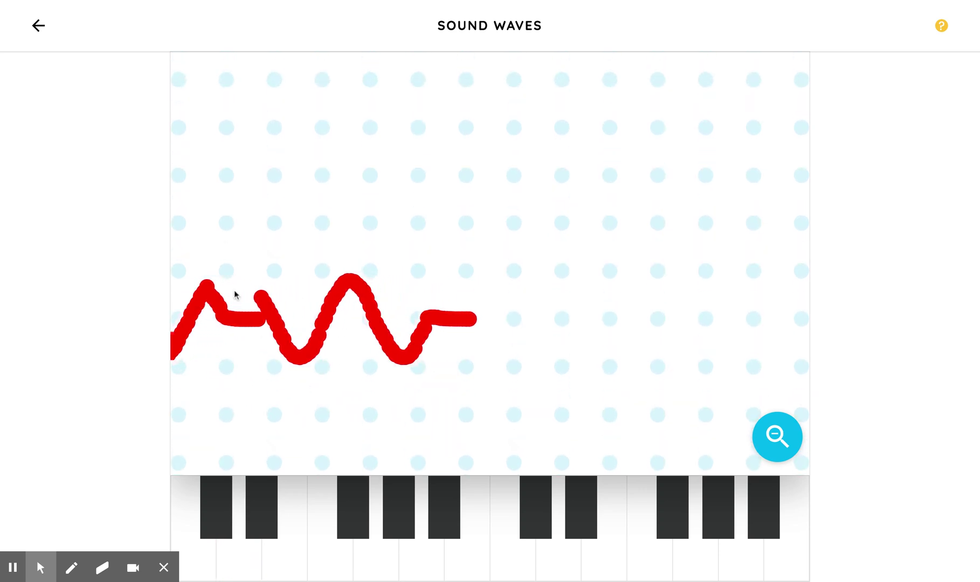
click(35, 31)
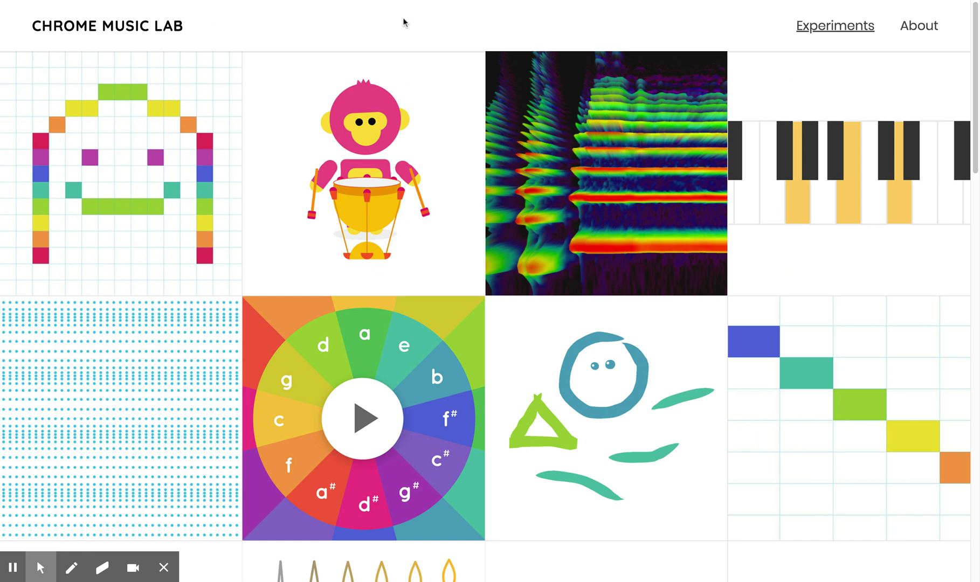
Step: Open Song Maker and view its settings: 4 bars, 4 beats, Major from Middle C, 2 octaves
mouse_move(23, 151)
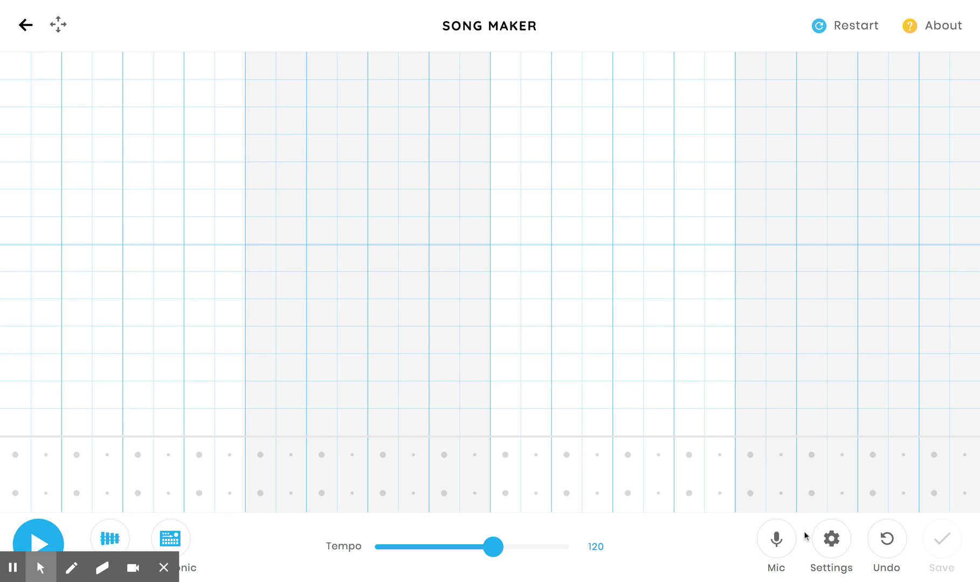
click(833, 542)
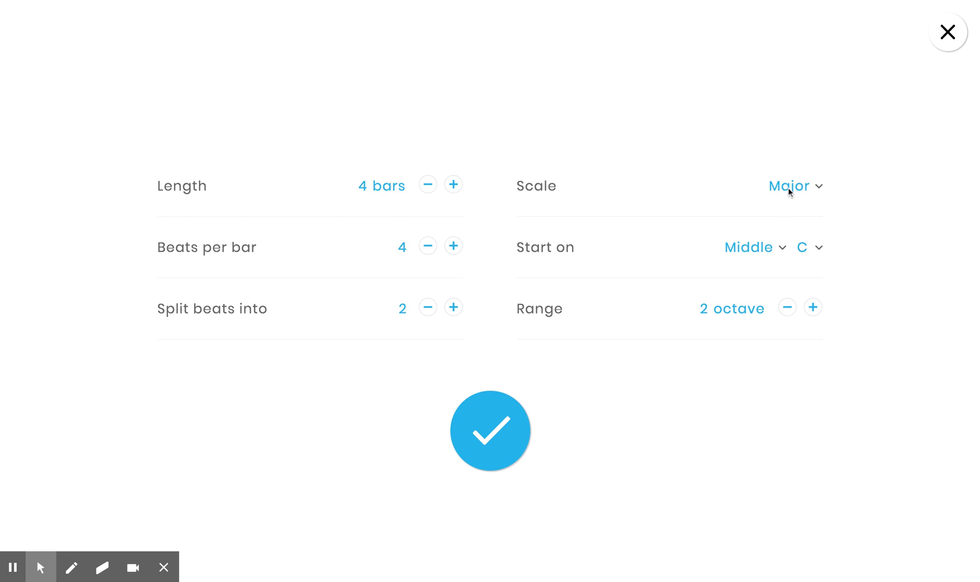
Step: Accept the settings, audition Strings, Woodwind, Synth and Marimba, keep Piano, and place the lowest beat-one note
click(492, 426)
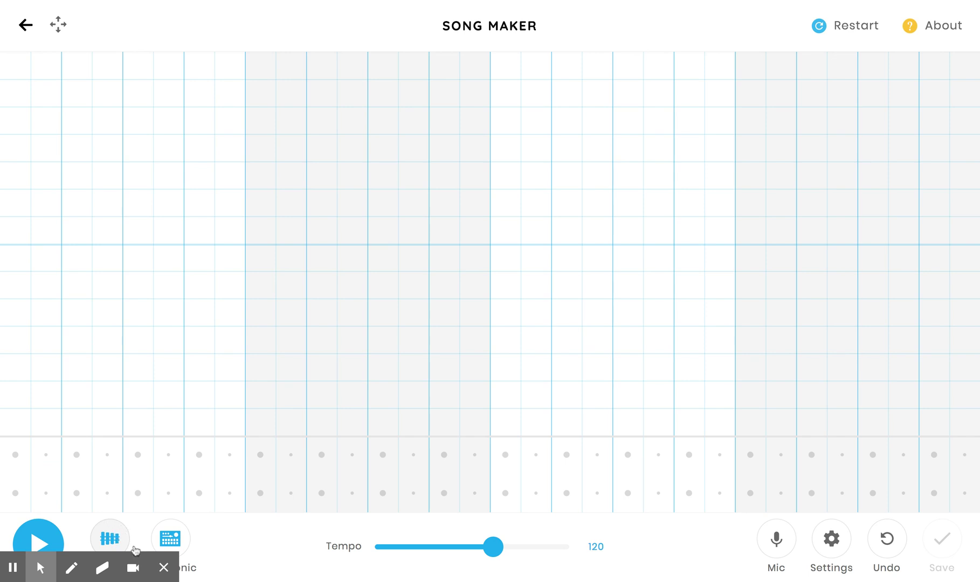
click(75, 535)
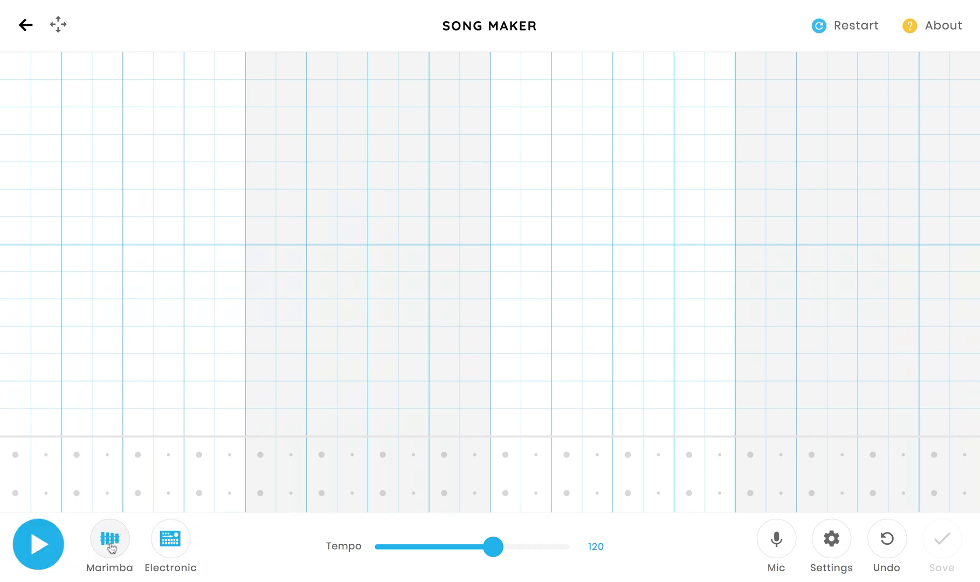
click(110, 539)
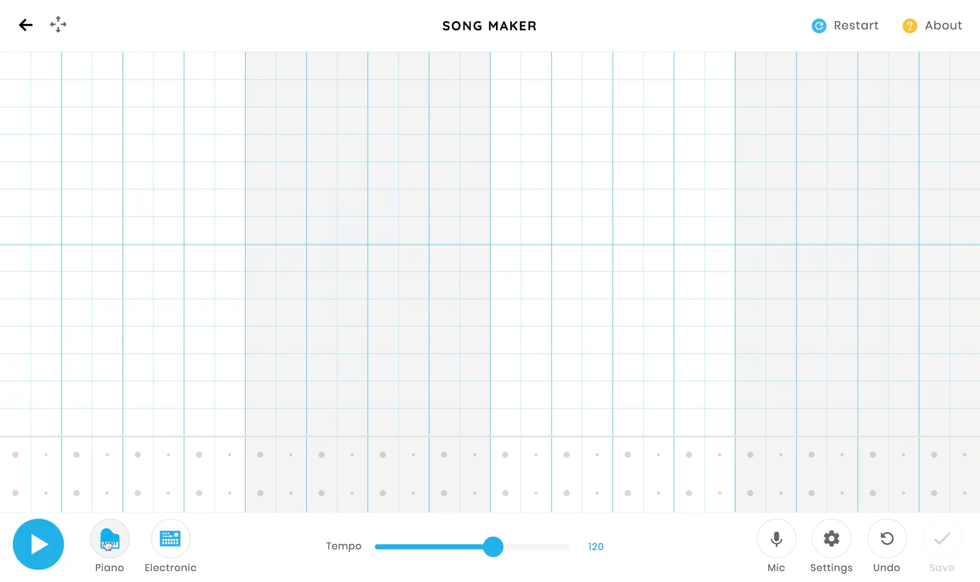
click(109, 544)
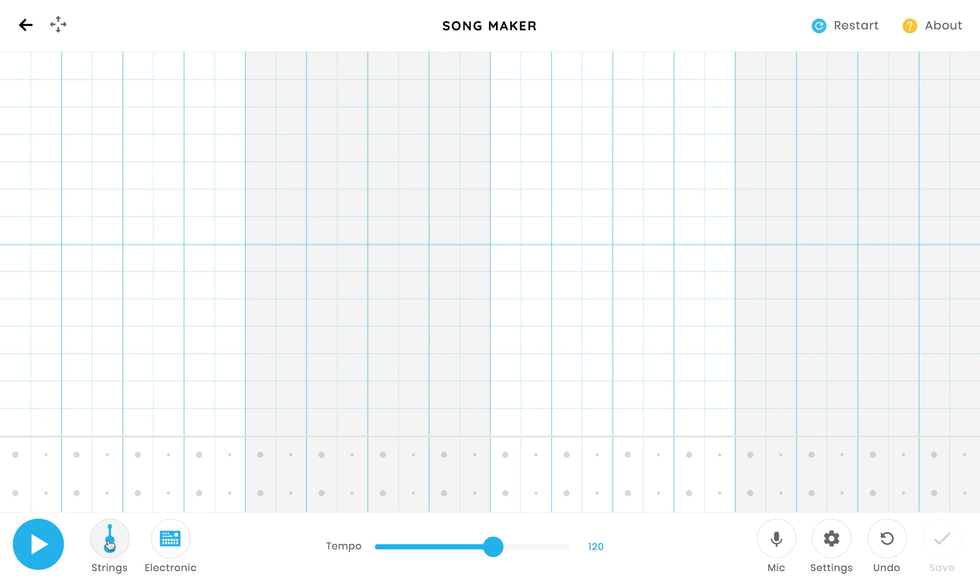
click(109, 545)
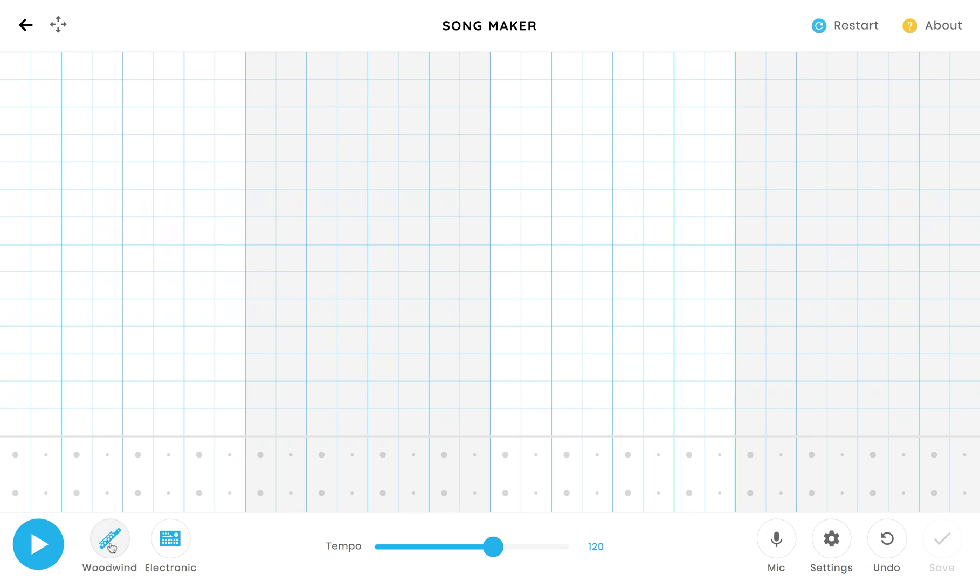
click(111, 546)
click(112, 543)
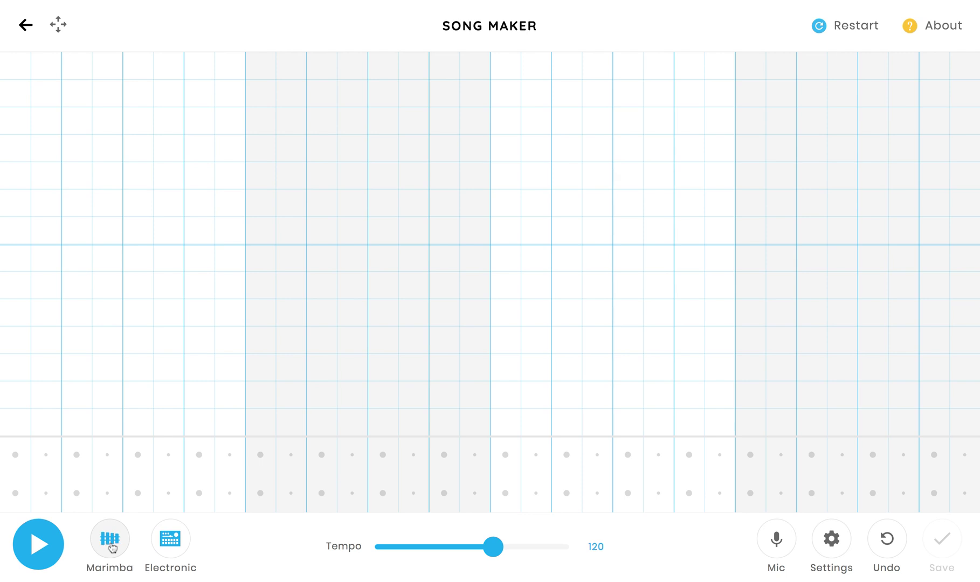
click(114, 541)
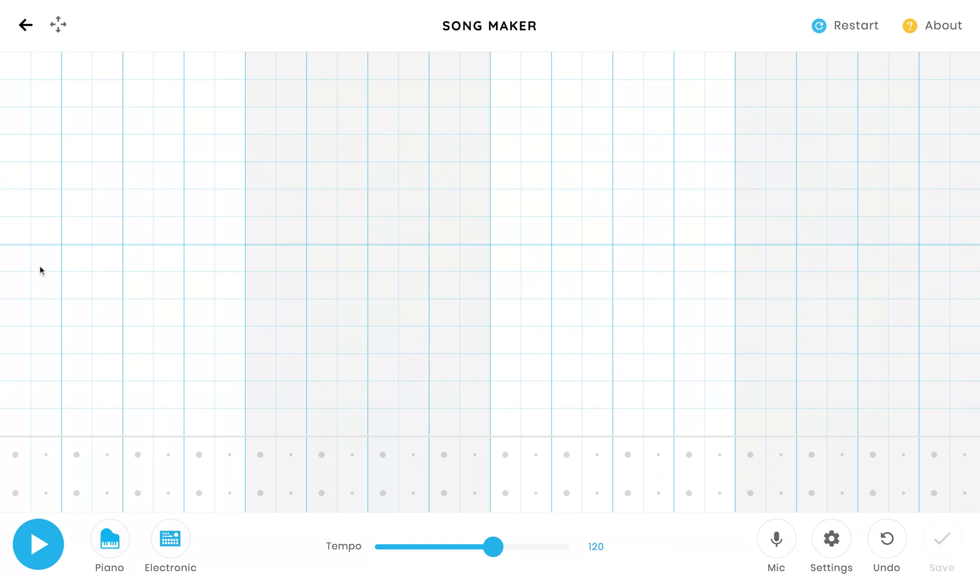
click(20, 420)
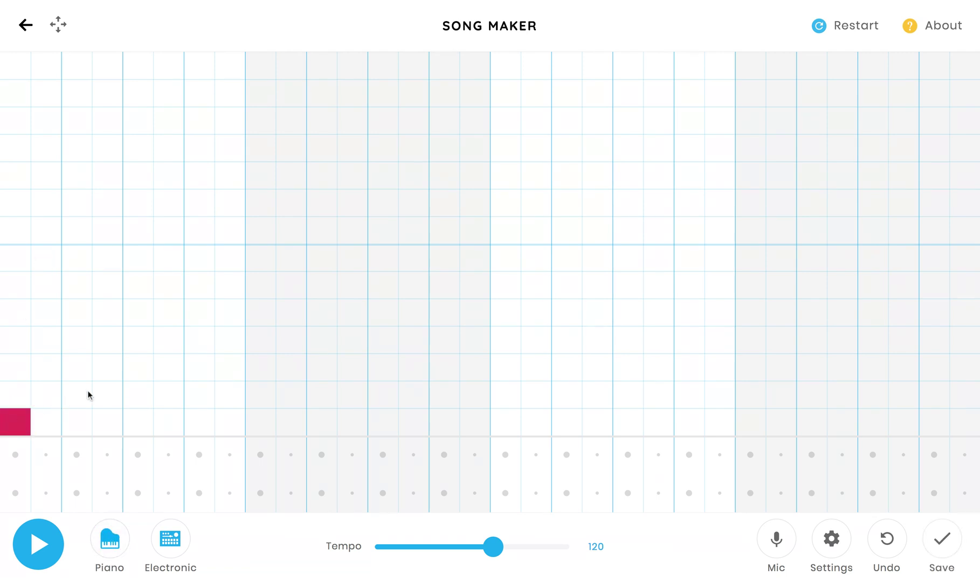
Step: Add rising notes to the piano melody, play it back and stop, then switch the sound to Strings
click(140, 371)
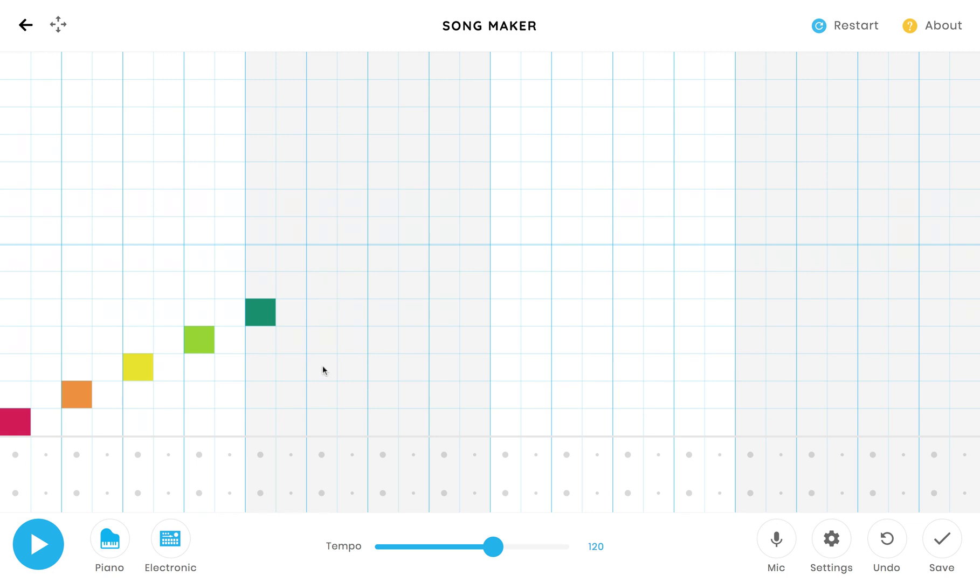
click(324, 345)
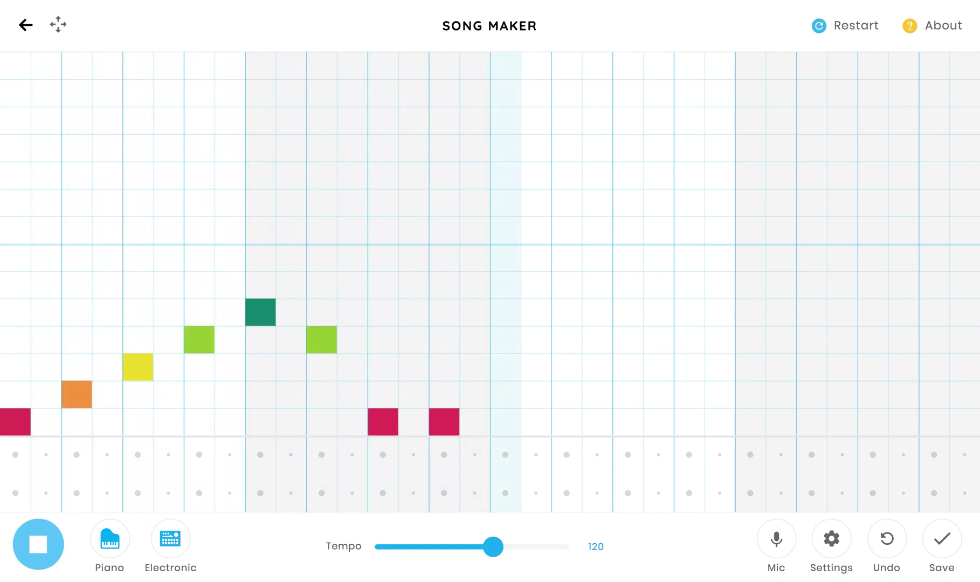
key(space)
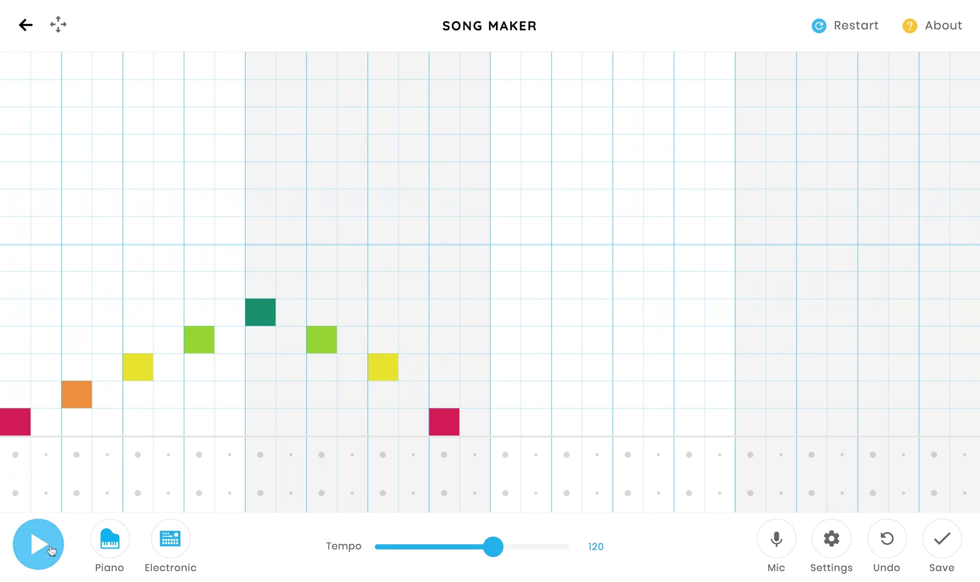
click(67, 537)
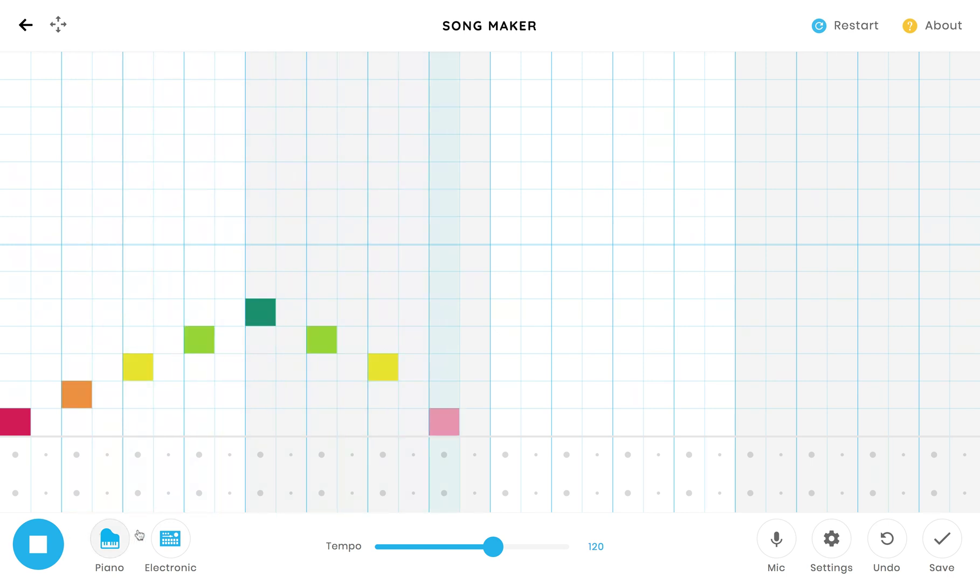
key(space)
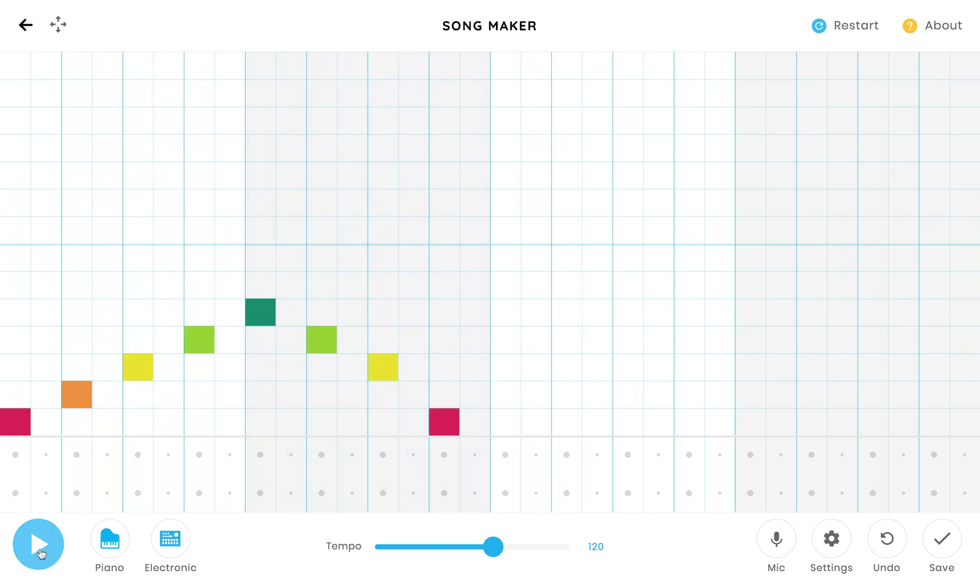
click(110, 543)
Step: Place a high string note in the first column and drag it into a long held note
click(18, 118)
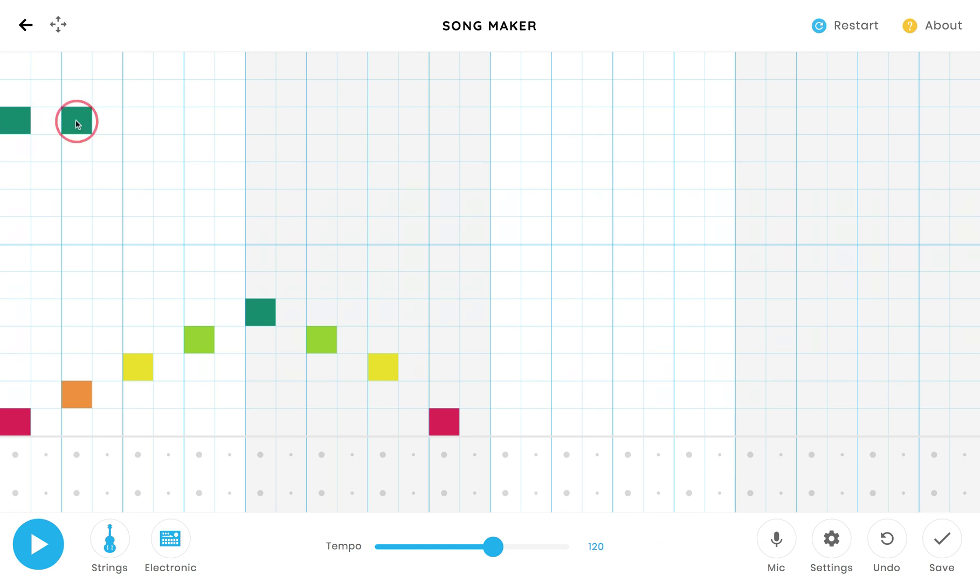
drag(44, 121, 178, 126)
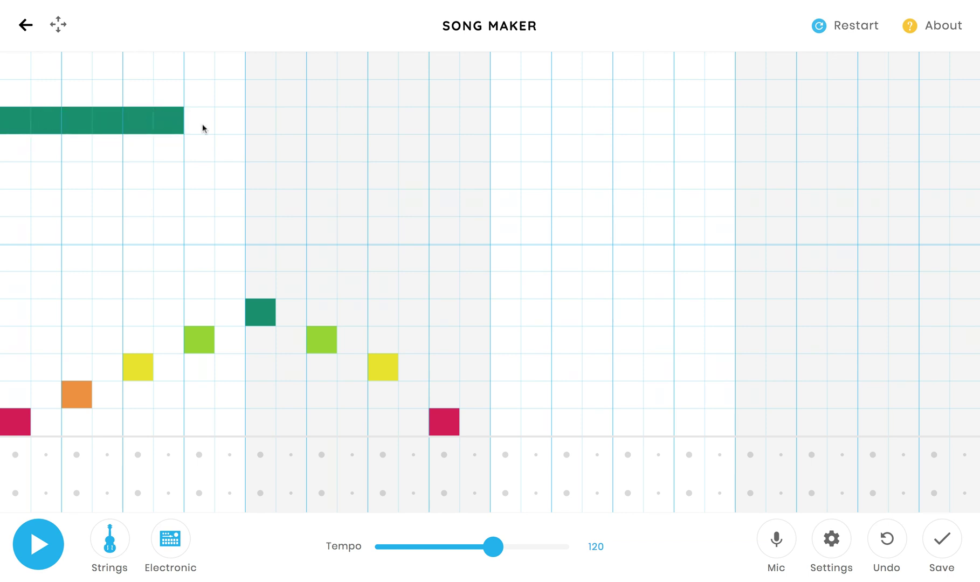
Step: Play and stop the song to hear the held strings note, then switch the sound to Woodwind
click(31, 555)
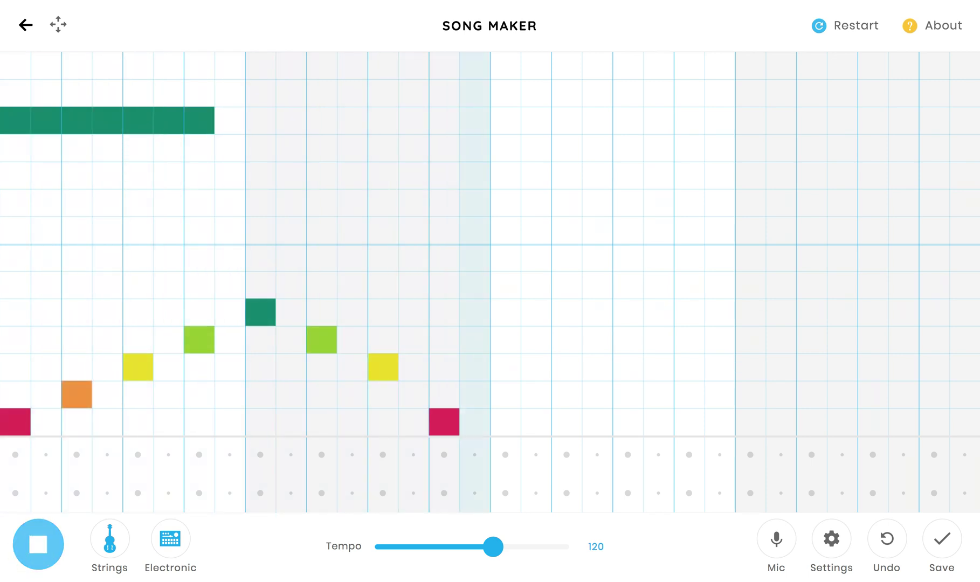
click(42, 546)
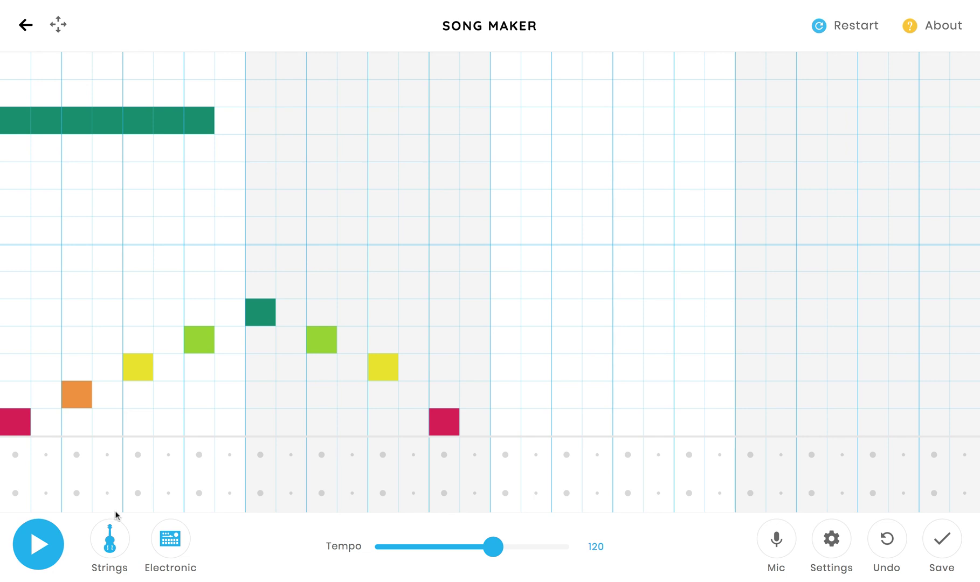
click(110, 538)
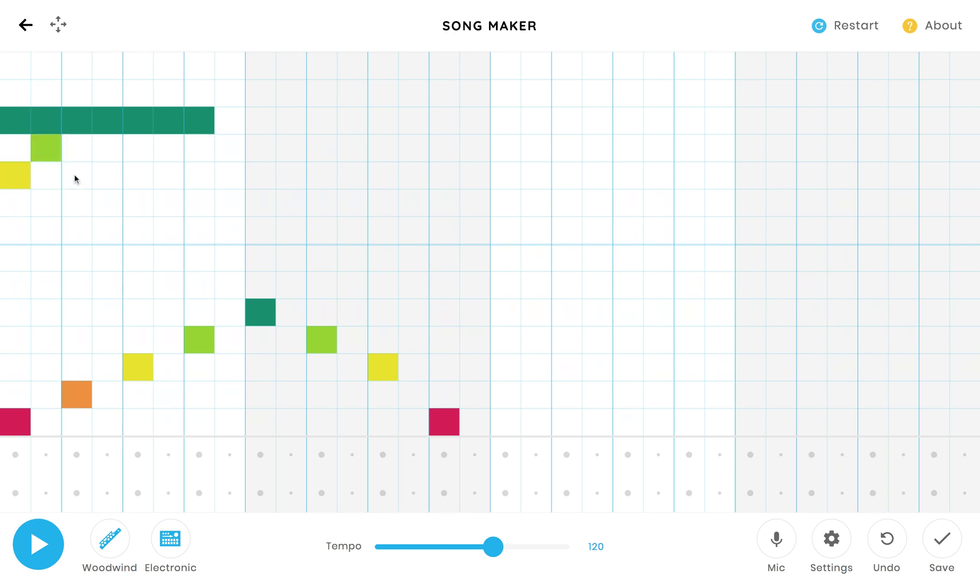
Step: Add a woodwind note, play and stop the song, erase an extra yellow note, and slow the tempo to 78
click(81, 228)
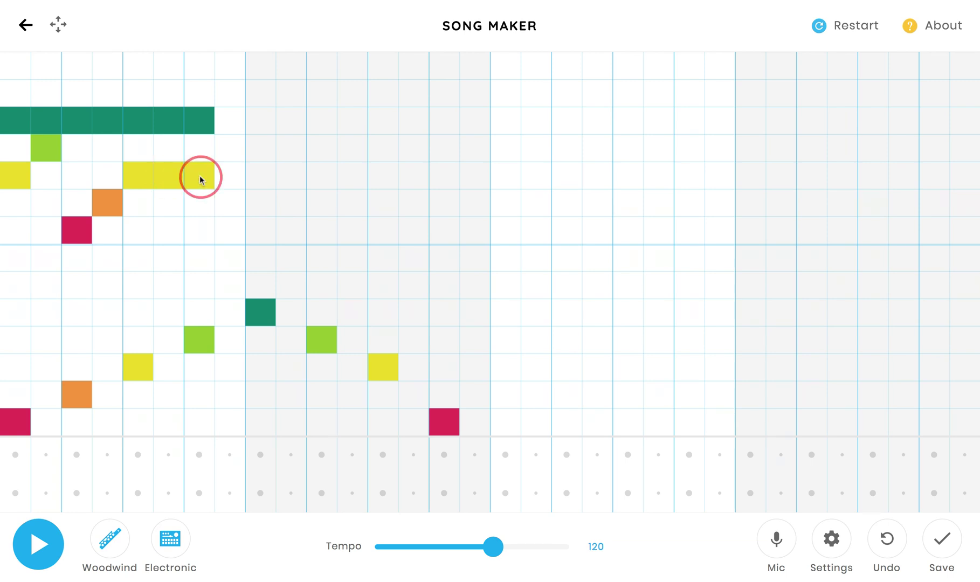
click(42, 546)
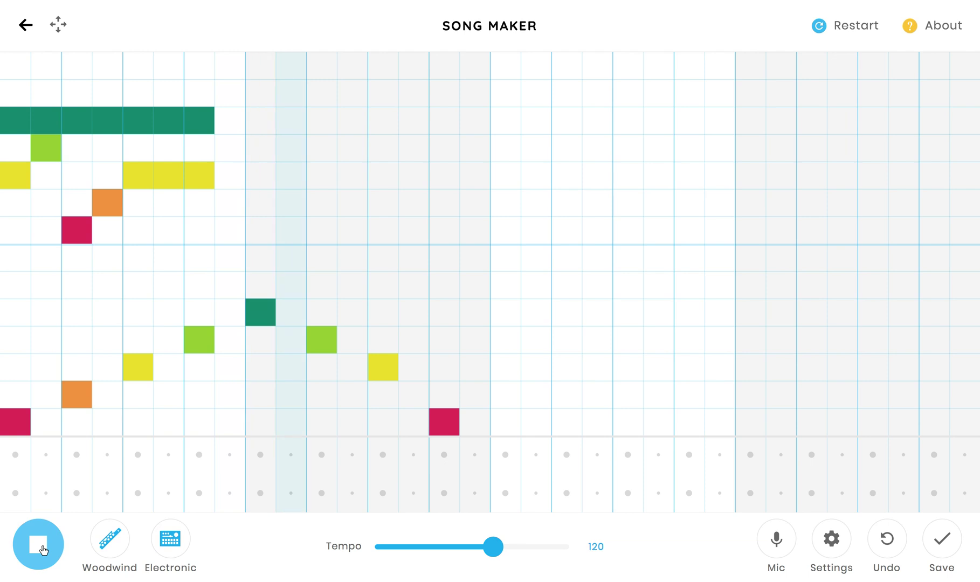
key(space)
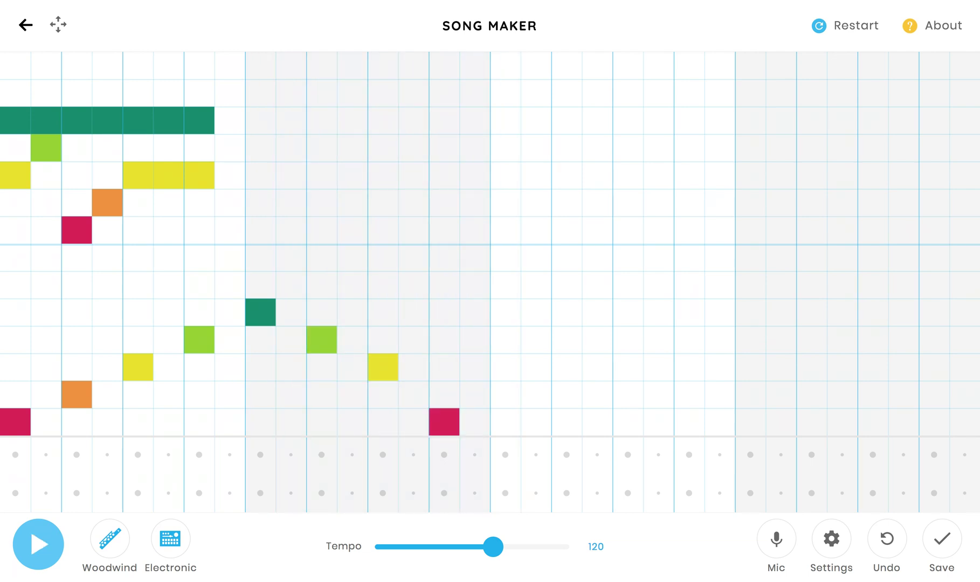
click(172, 175)
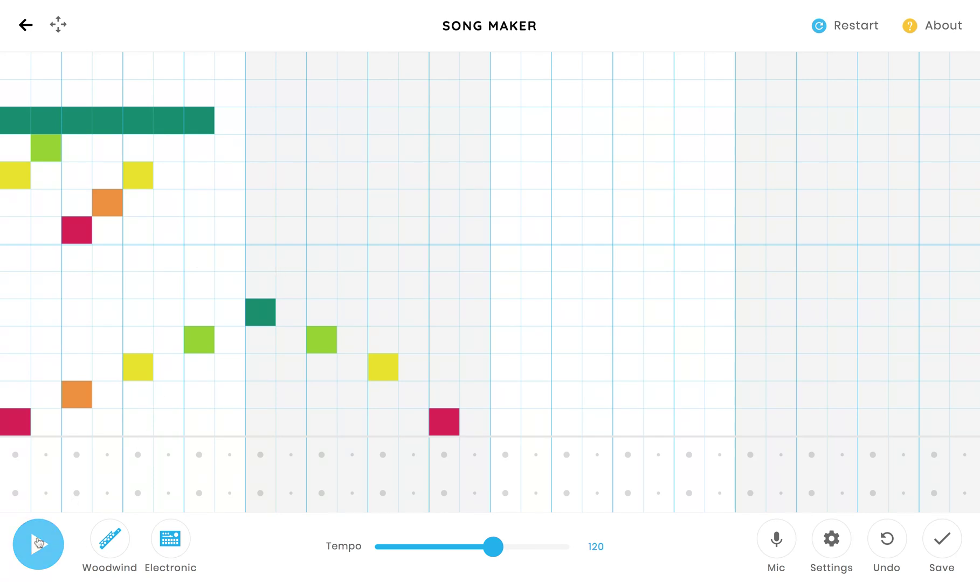
drag(492, 547, 447, 546)
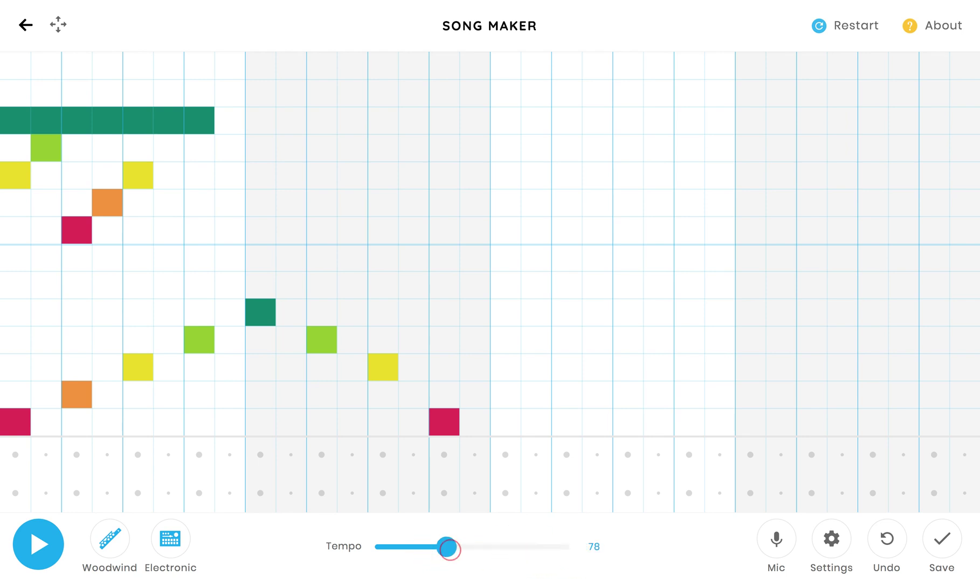
Step: Cycle through the percussion sounds and settle on Blocks
click(175, 547)
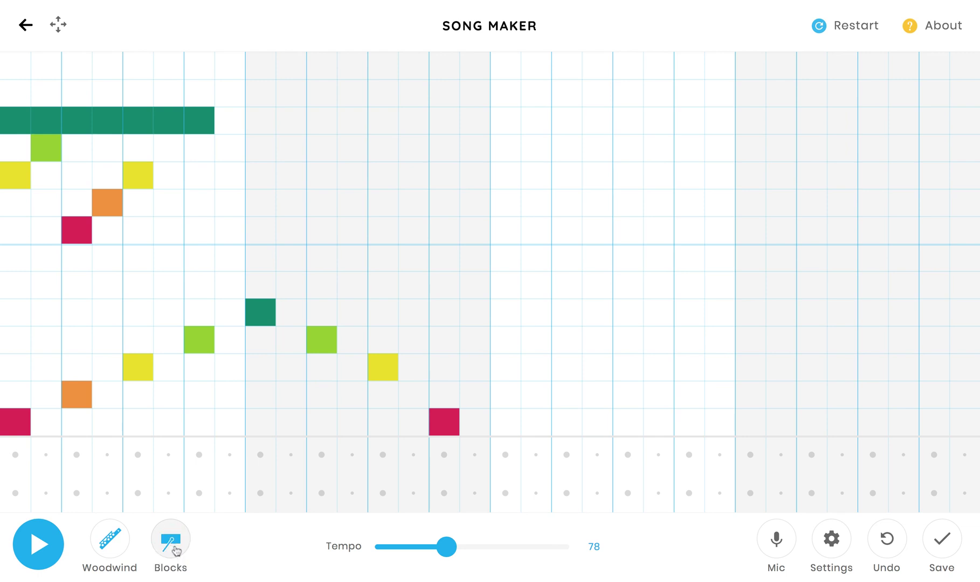
click(173, 549)
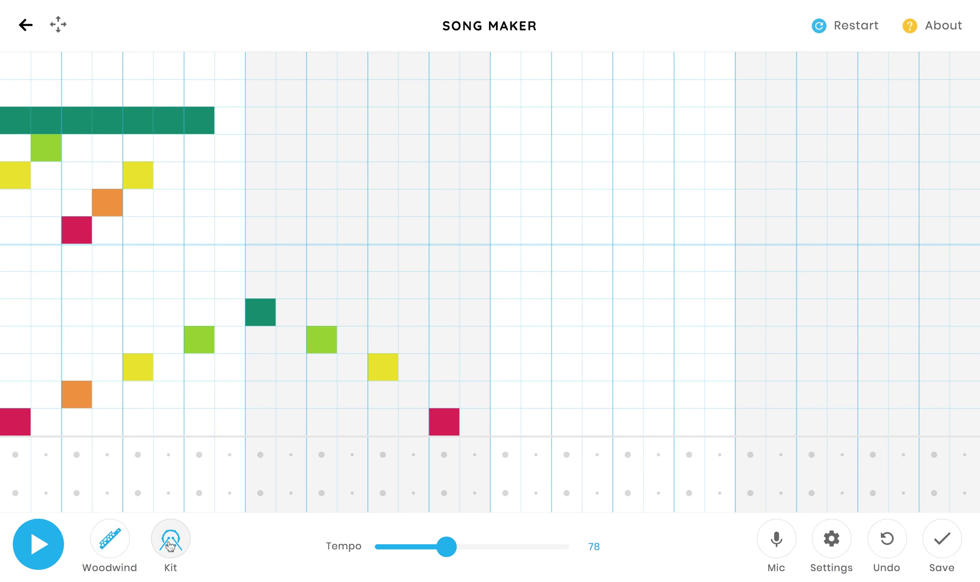
click(170, 547)
click(173, 547)
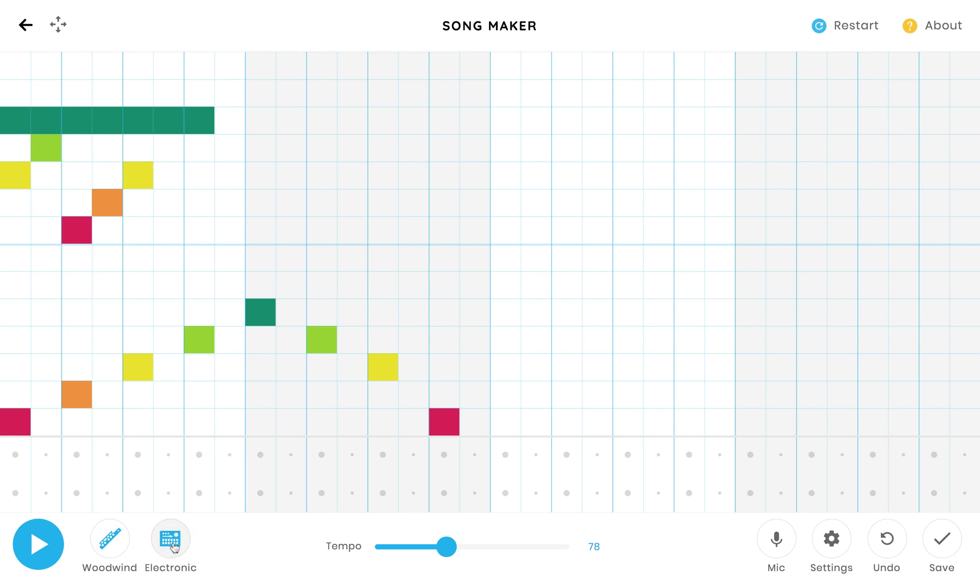
click(174, 547)
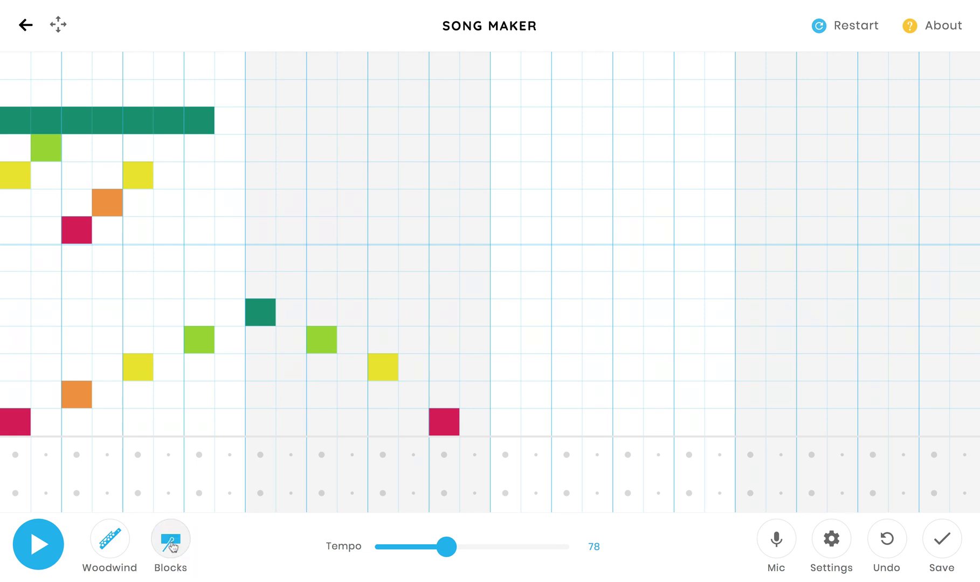
Step: Add wood-block beats on steps 1, 2, 3, 5, 6 and 7 of the lower percussion row
click(15, 493)
click(46, 493)
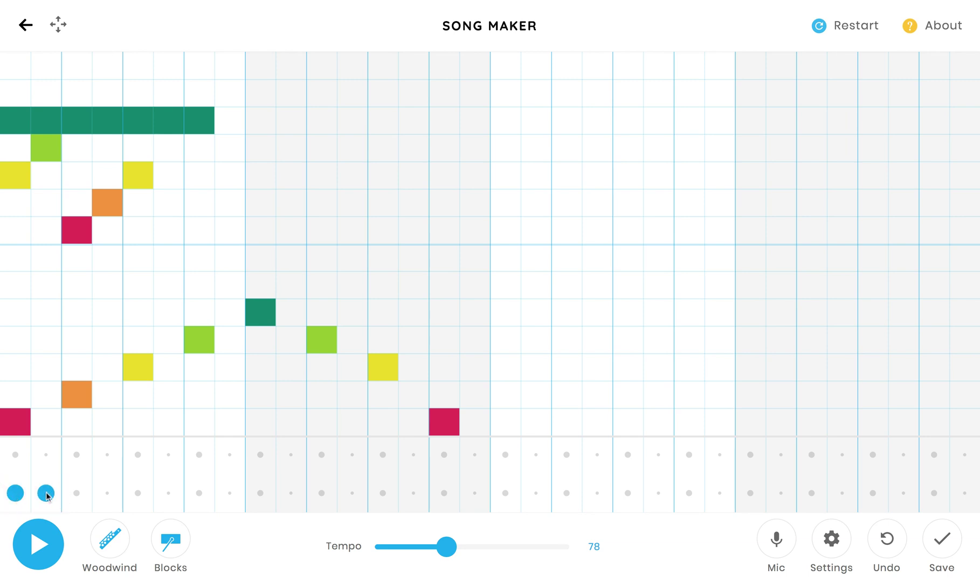
click(74, 493)
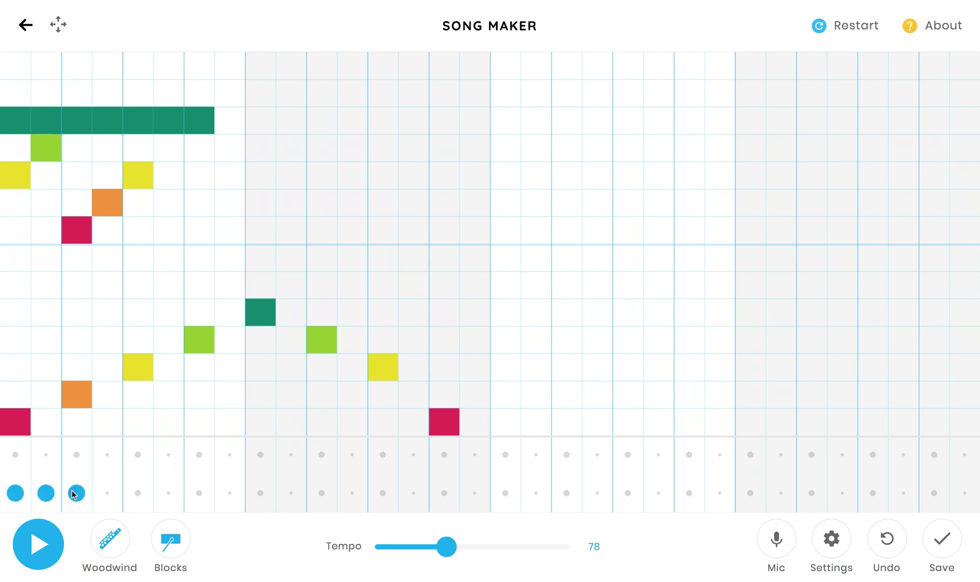
click(138, 493)
click(168, 493)
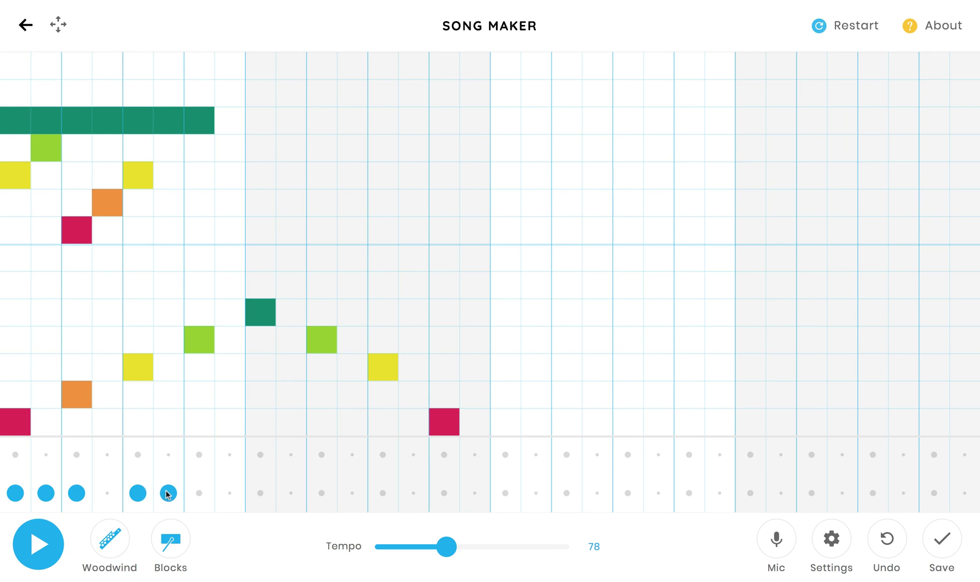
click(199, 494)
Step: Switch the percussion sound to Conga
click(171, 542)
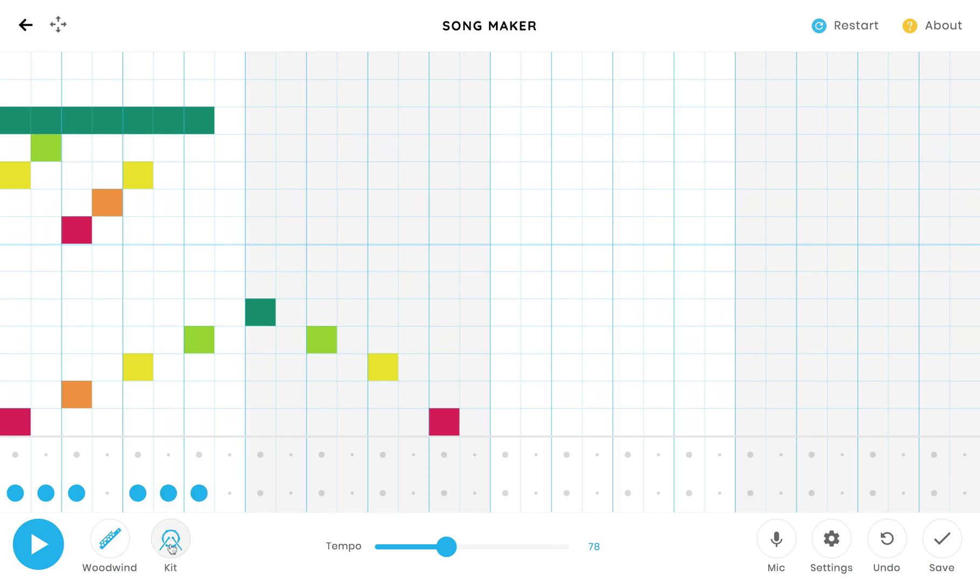
click(172, 549)
click(172, 547)
click(171, 540)
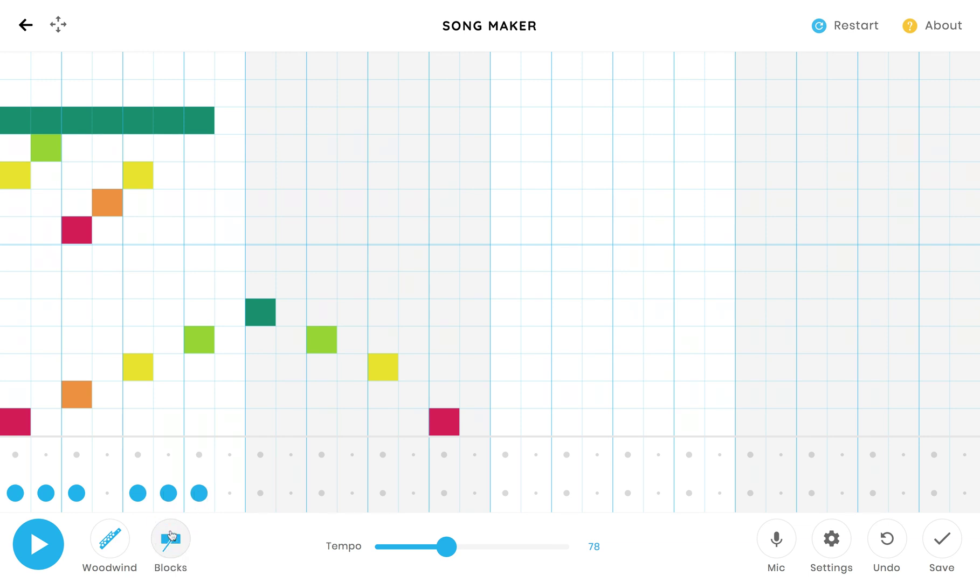
click(172, 537)
click(172, 537)
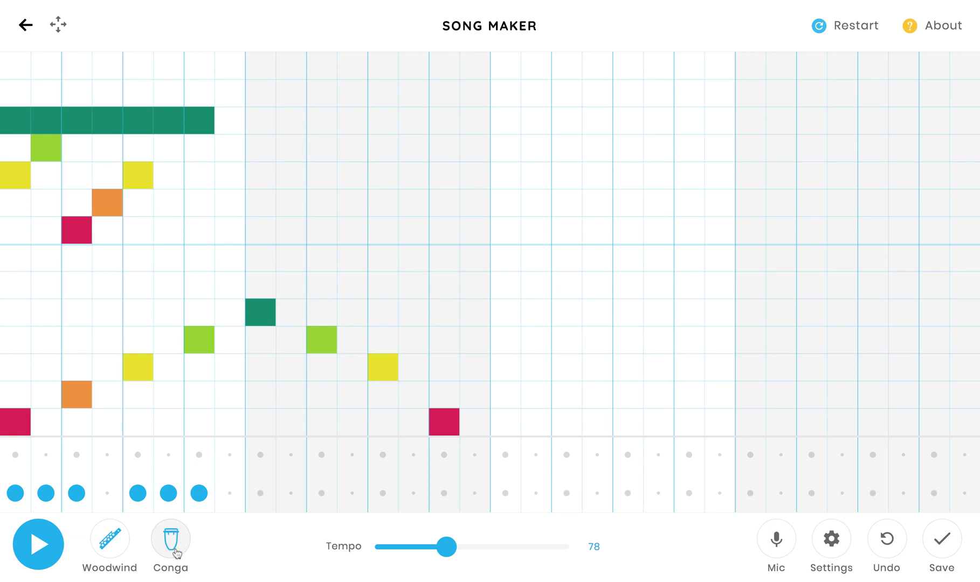
Step: Add upper percussion hits on steps 8 and 12, leaving step 4 empty
click(106, 494)
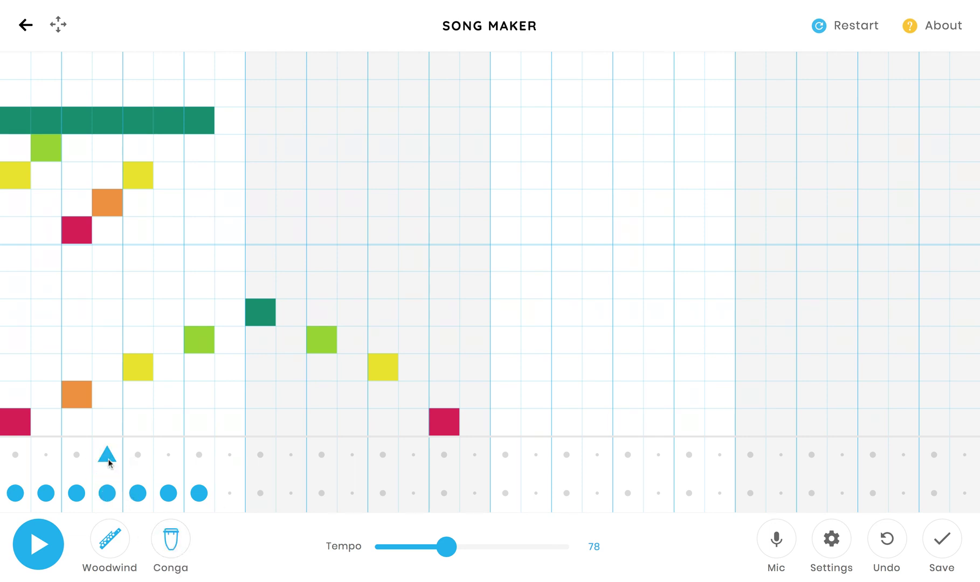
click(107, 493)
click(229, 456)
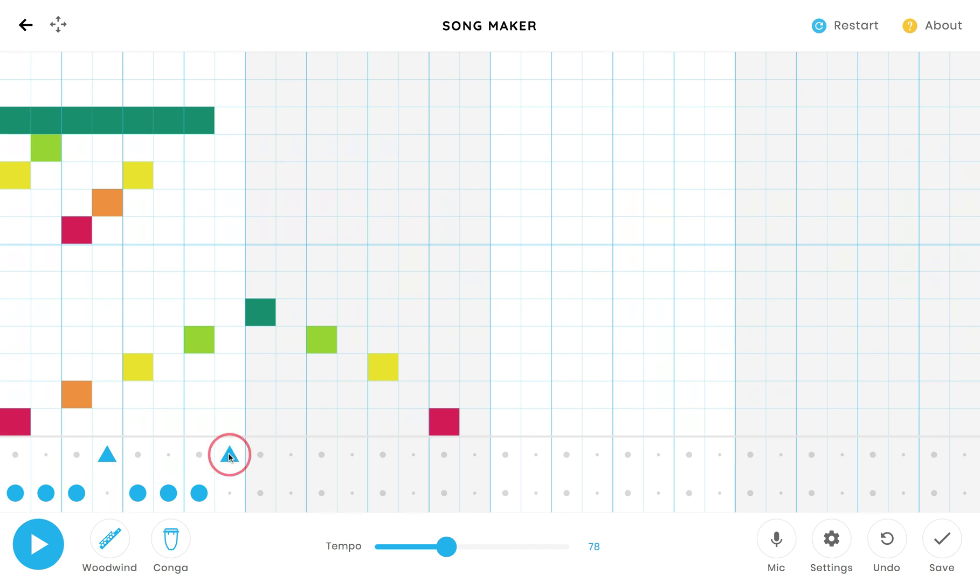
click(349, 458)
Step: Switch back to Blocks, add wood-block beats on steps 9, 10, 11, 13 and 14, and play the song
click(173, 541)
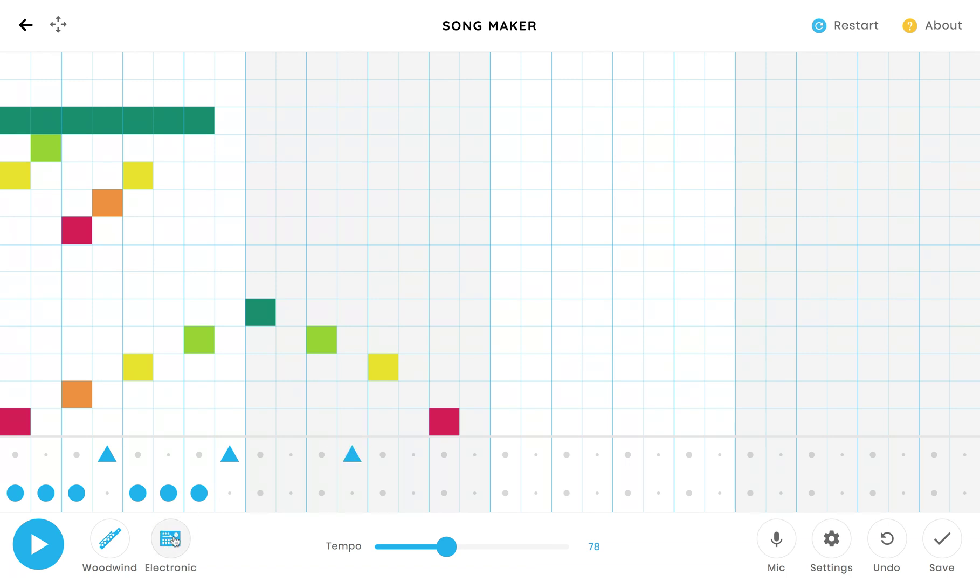
click(174, 542)
click(259, 494)
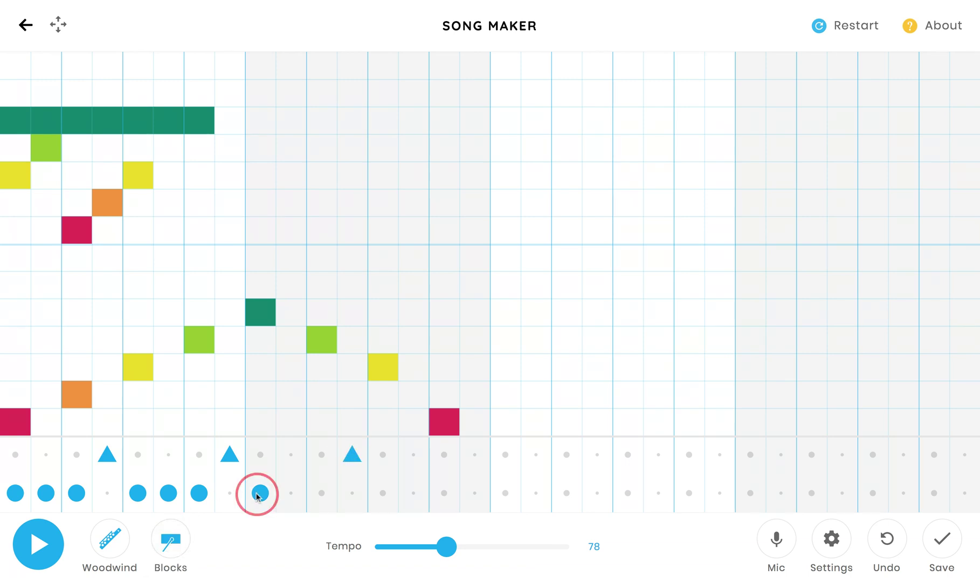
click(303, 494)
click(322, 493)
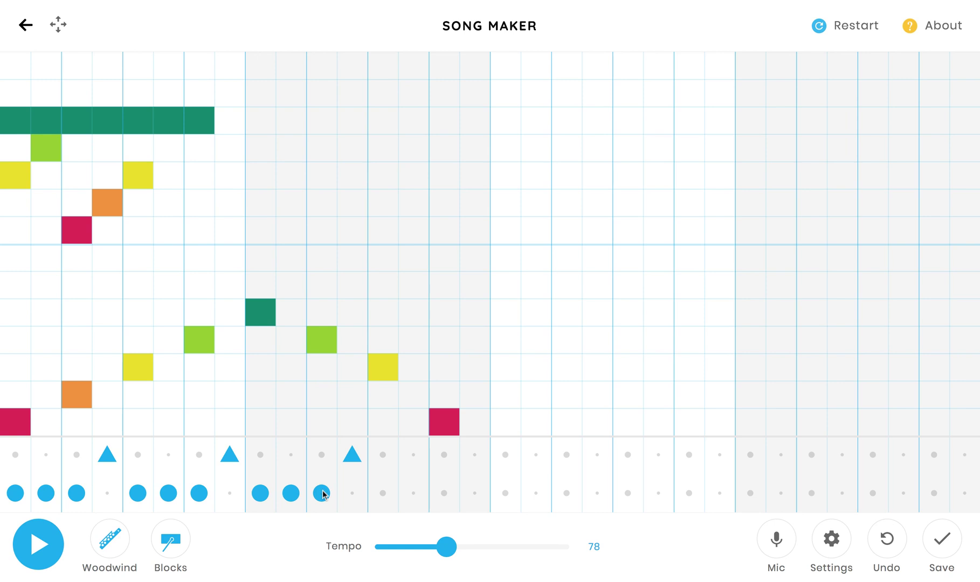
click(384, 493)
click(413, 493)
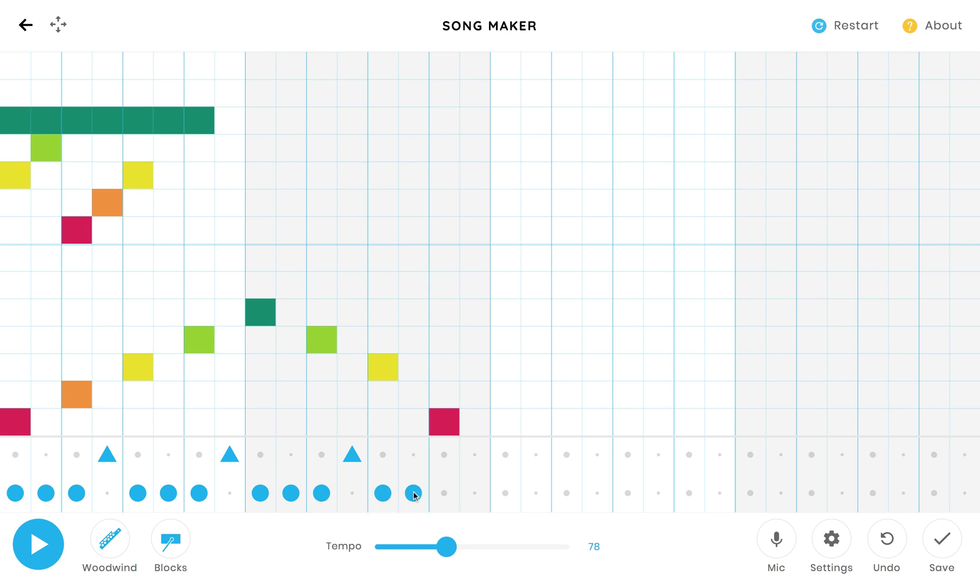
click(36, 547)
click(38, 548)
Step: Drag the tempo from 78 up to 240 and play the song at that speed
drag(447, 546, 580, 547)
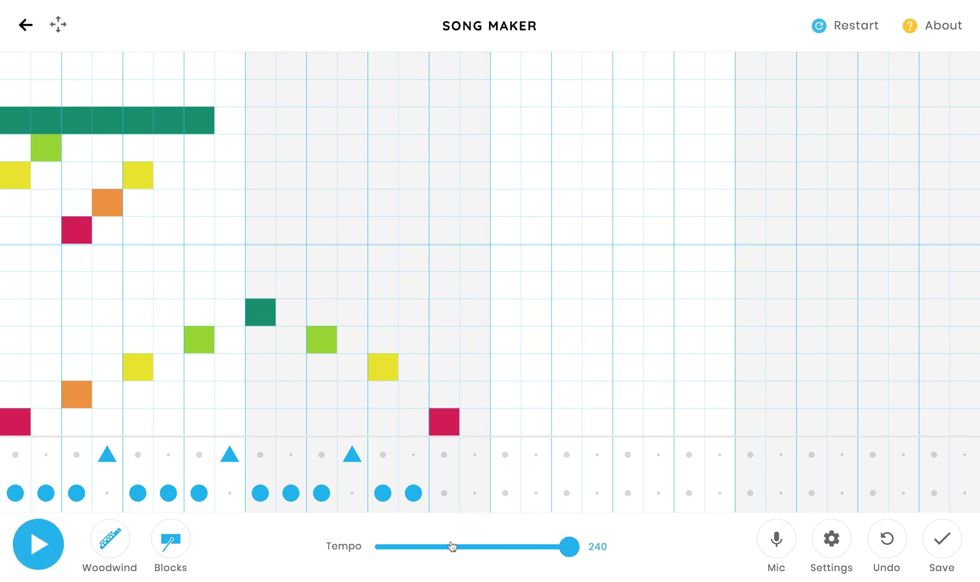
click(38, 547)
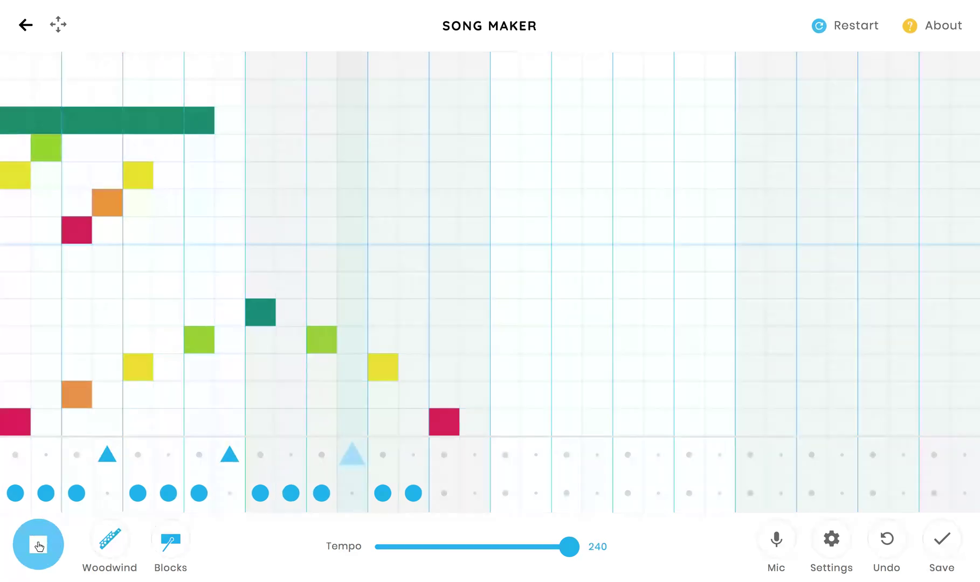
click(39, 546)
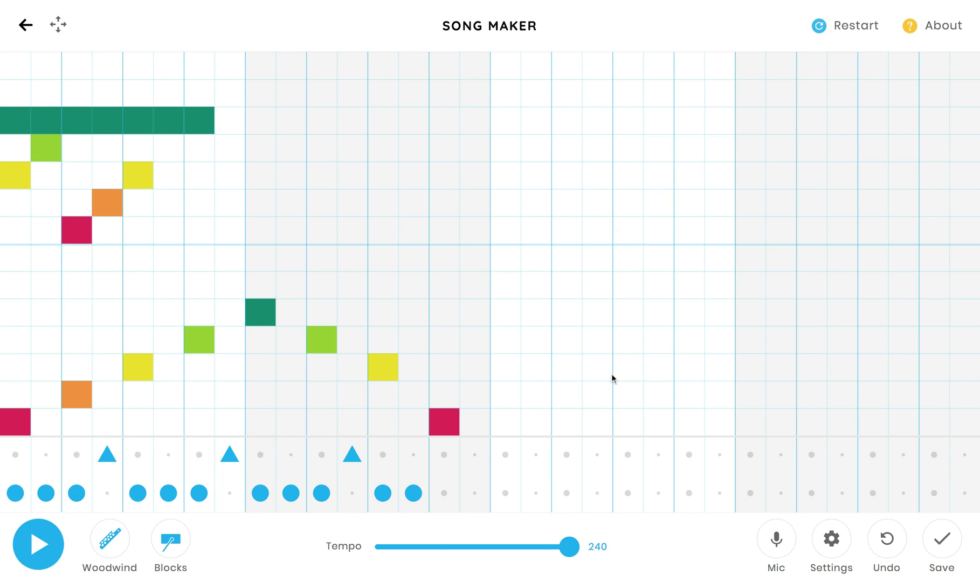
Step: Save the song, copy its share link, and close the share screen
click(945, 548)
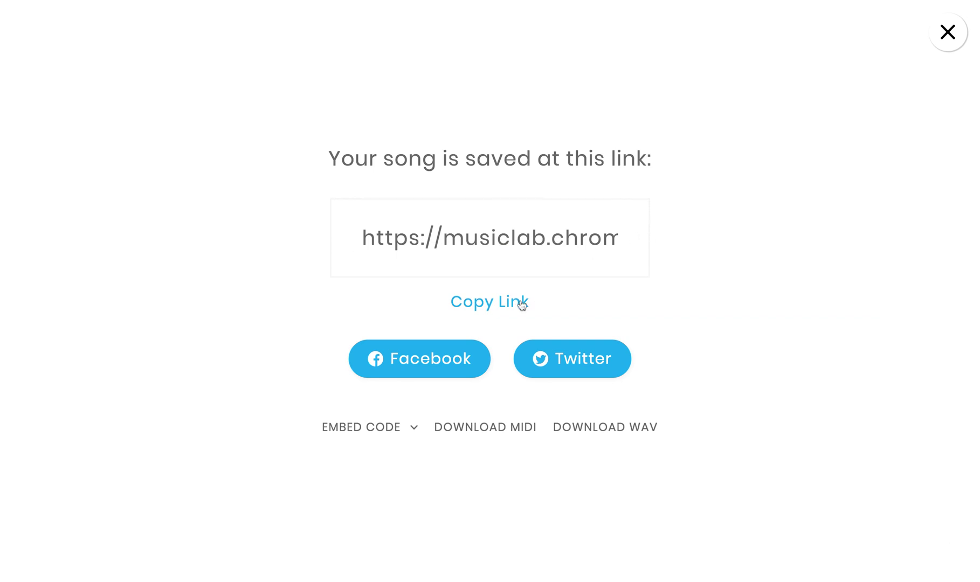
click(497, 306)
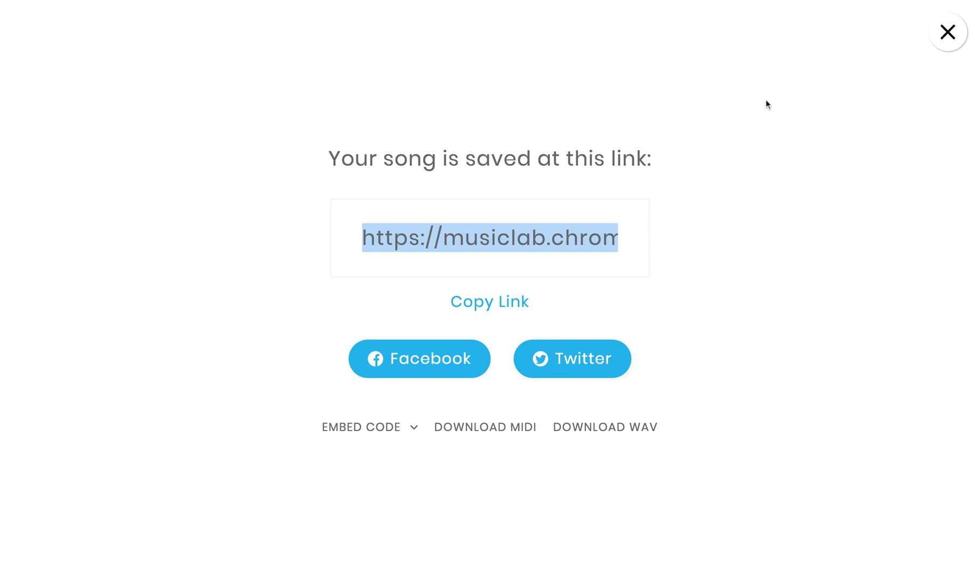
click(466, 311)
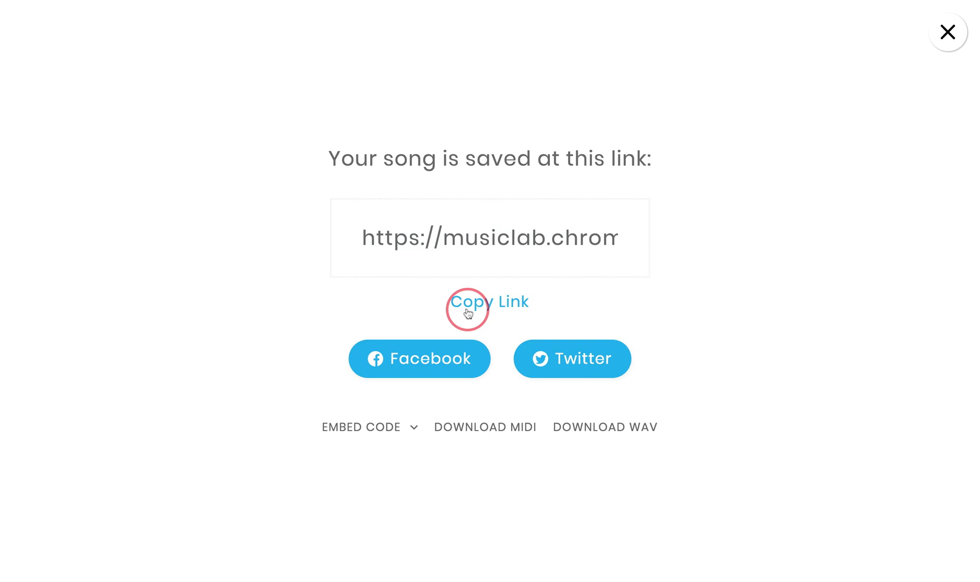
click(949, 33)
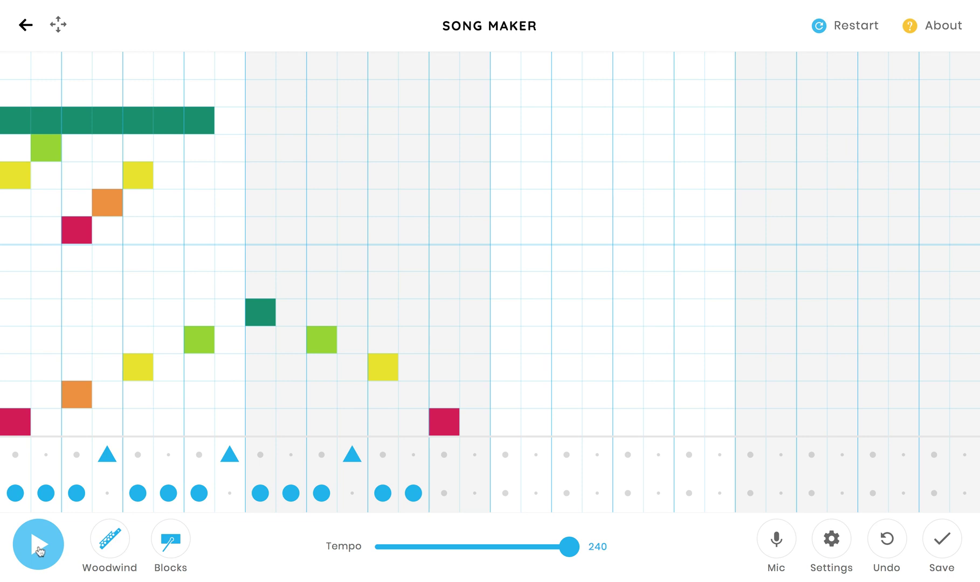
Step: Switch the melody instrument to Synth, add red notes on steps 14 and 16, and play them
click(113, 545)
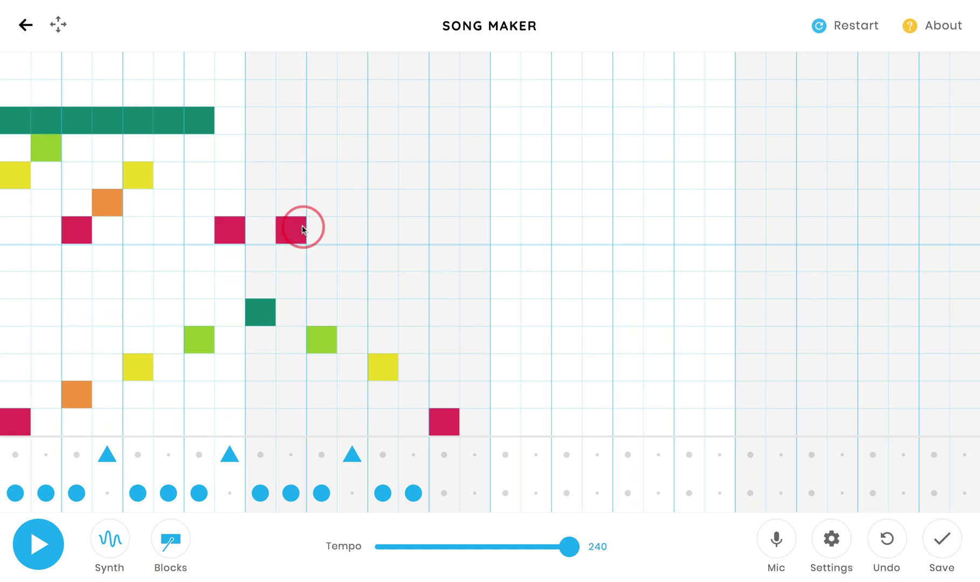
click(416, 233)
click(474, 232)
click(42, 546)
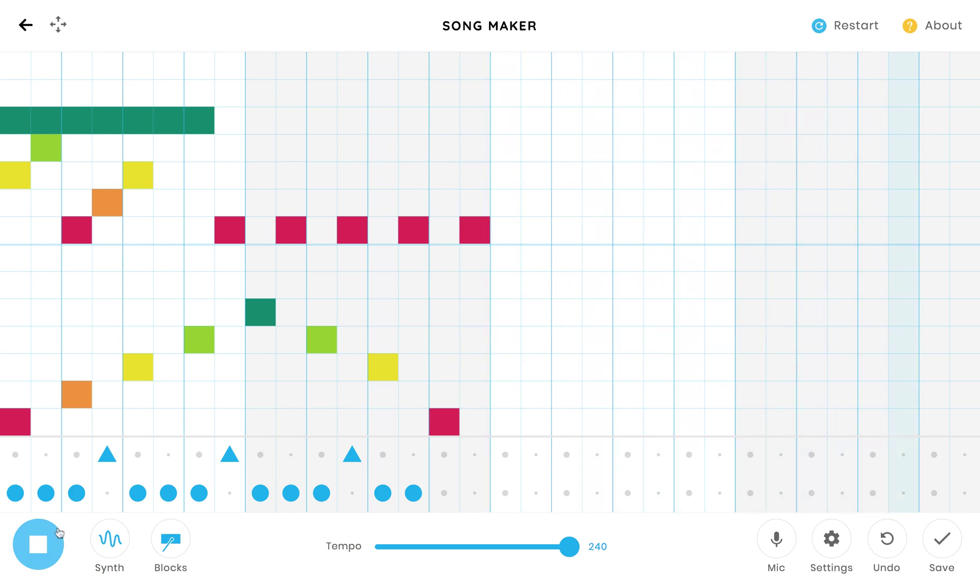
click(44, 546)
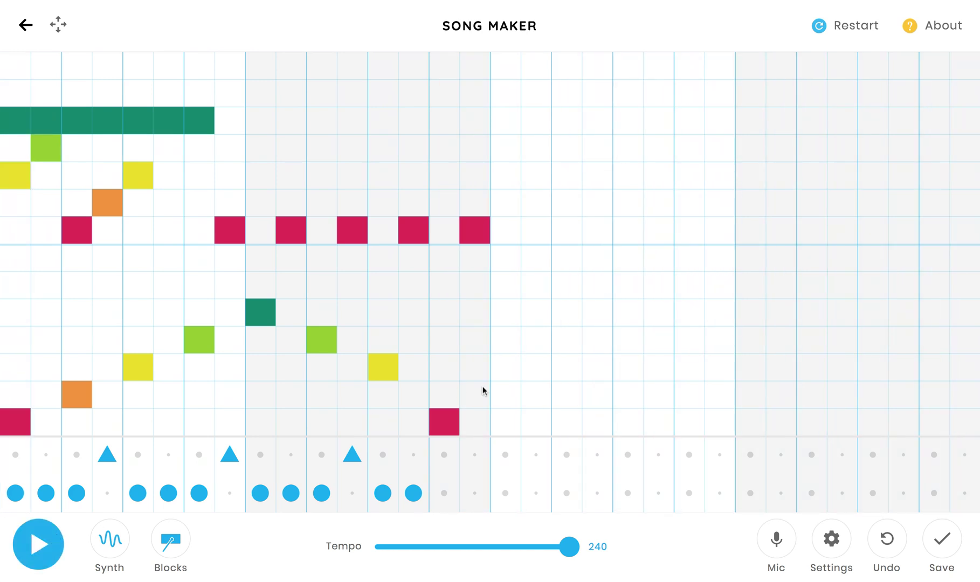